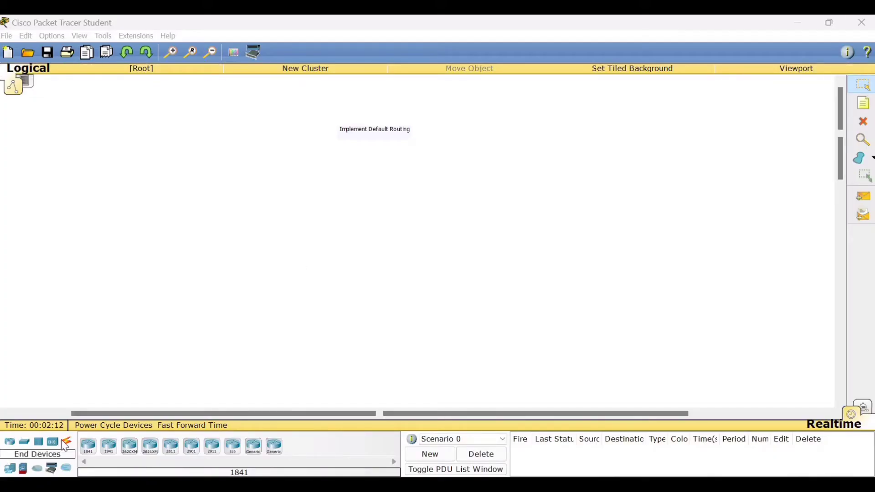
- Place two 2950-24 switches in the workspace, one on each side below the "Implement Default Routing" note
click(24, 444)
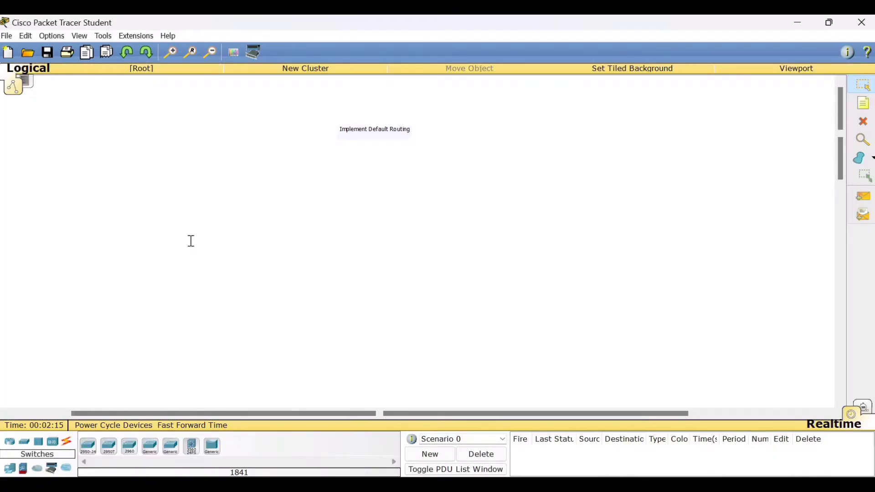
click(88, 447)
click(212, 301)
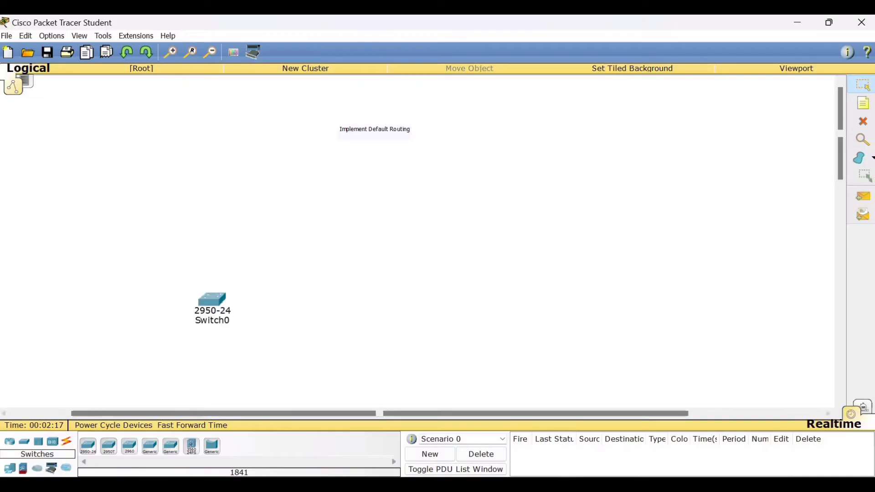
drag(9, 469, 158, 389)
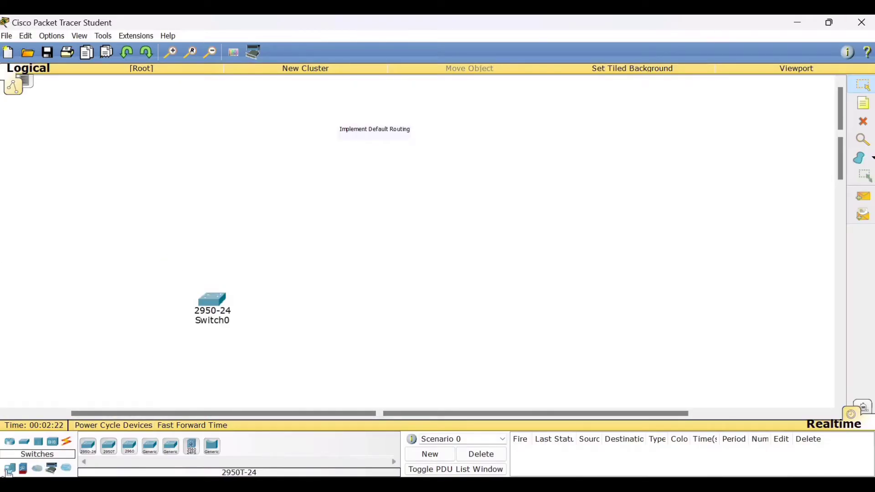
drag(8, 469, 240, 412)
drag(93, 451, 668, 309)
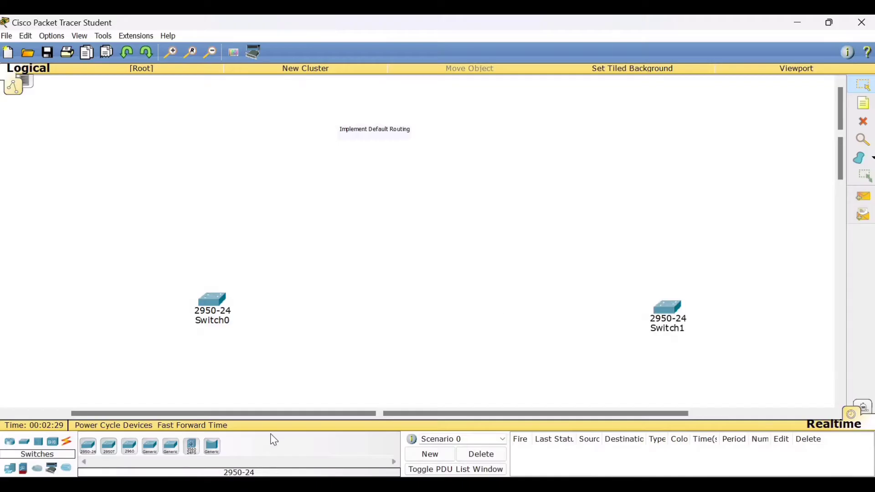
- Add four PC-PT end devices, two below Switch0 and two below Switch1
click(10, 471)
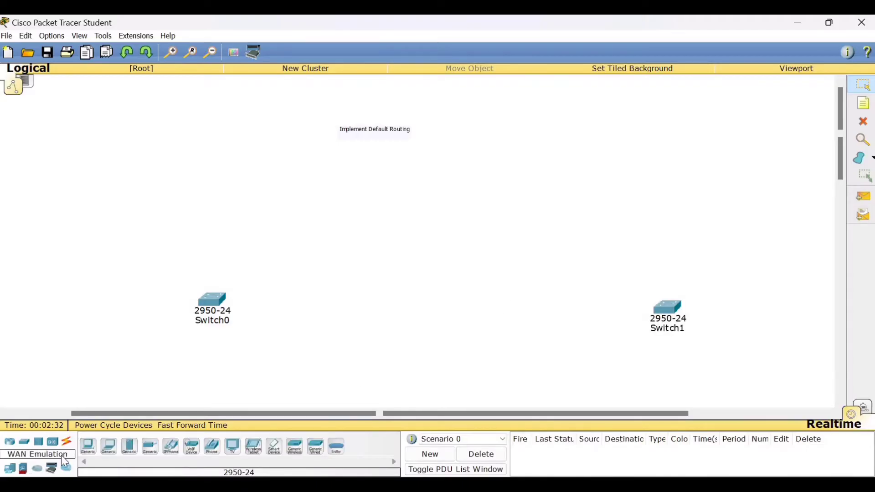
click(96, 456)
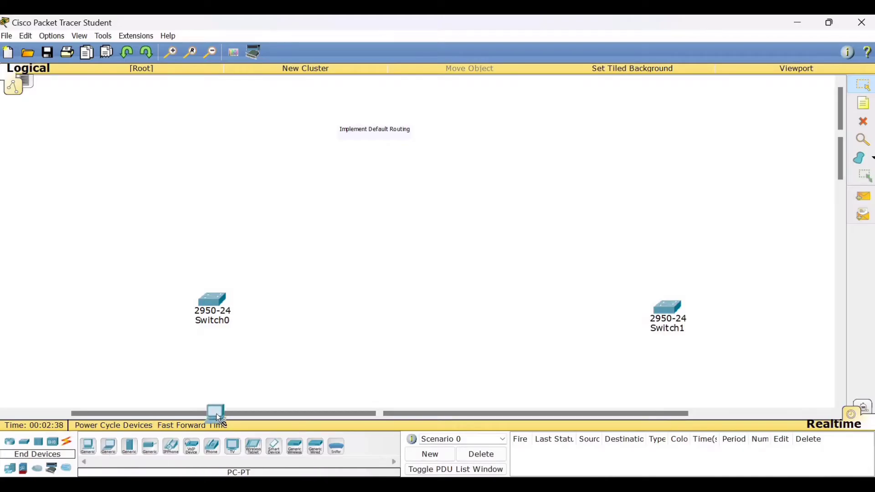
key(Escape)
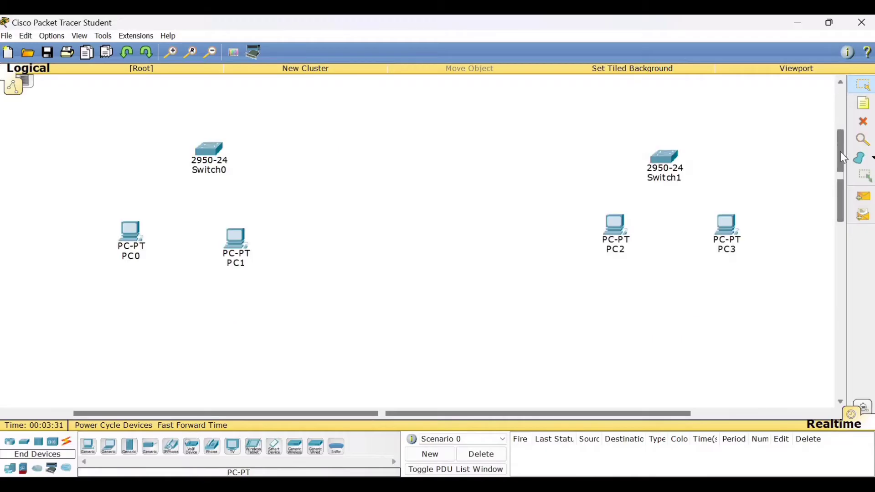
- Move both switches and all four PCs upward and inward so each switch sits above and between its two PCs
drag(841, 154, 846, 120)
drag(212, 286, 254, 252)
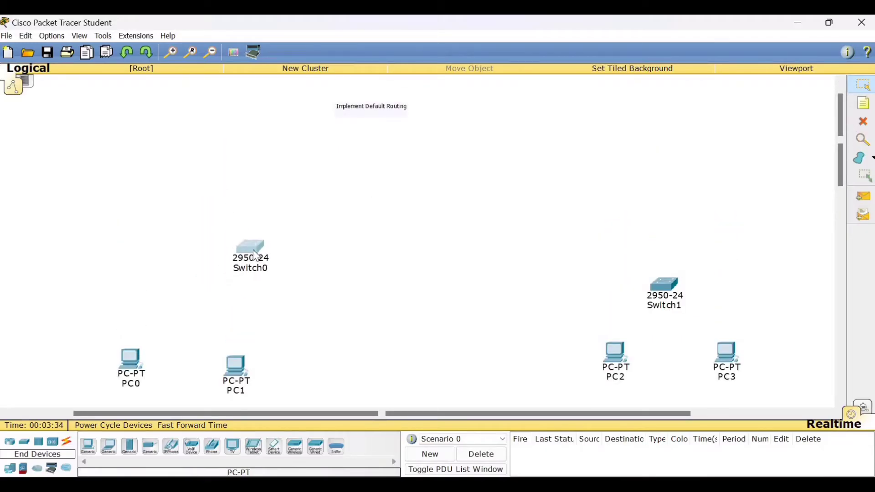
drag(121, 354, 177, 290)
drag(242, 386, 304, 334)
drag(666, 289, 625, 226)
drag(616, 358, 570, 325)
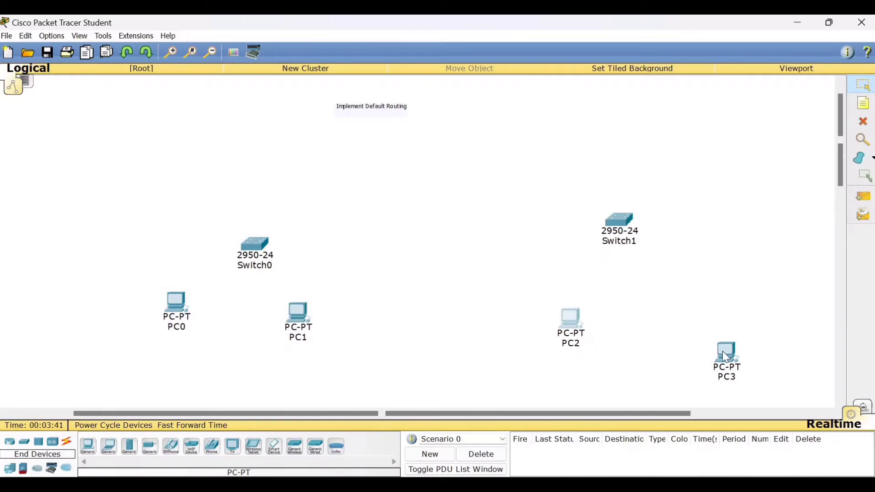
drag(723, 351, 658, 314)
drag(623, 224, 621, 234)
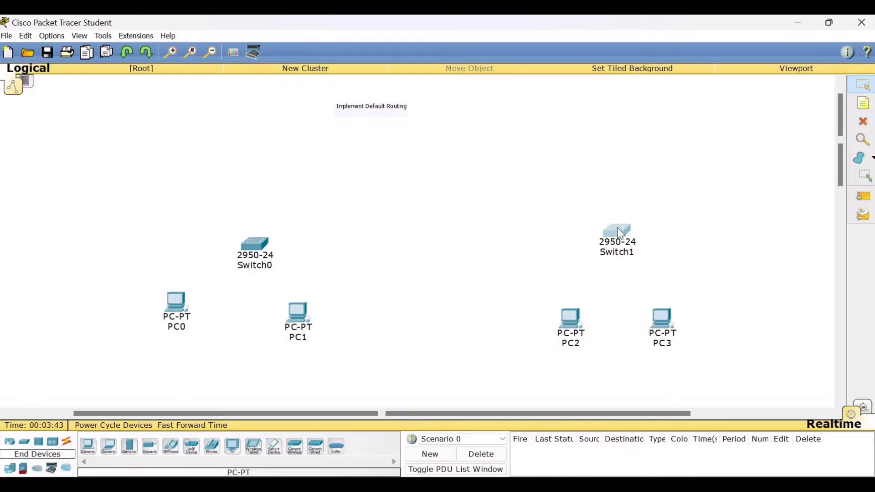
drag(253, 249, 244, 226)
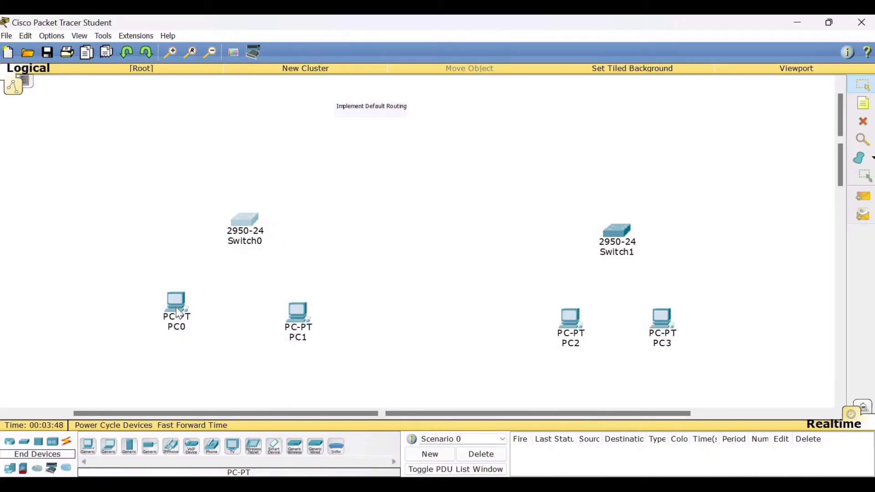
drag(175, 307, 163, 315)
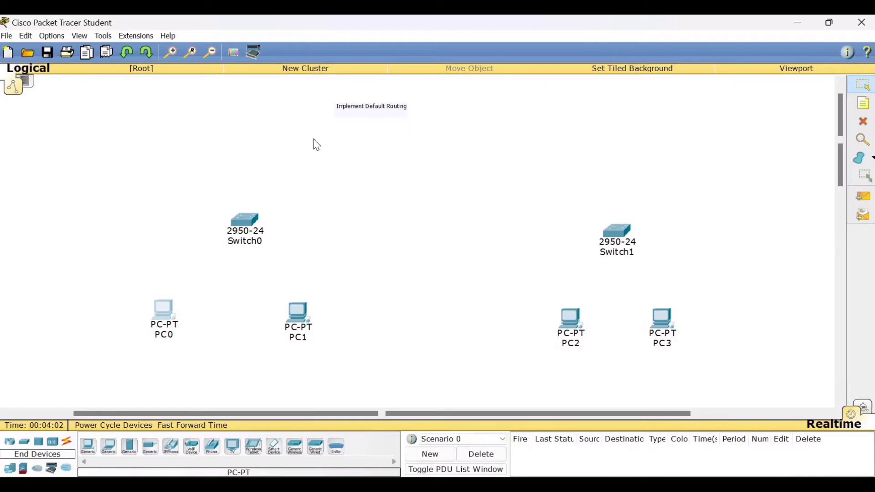
- Place two 1841 routers side by side above the switches, Router0 nearer Switch0 and Router1 nearer Switch1
scroll(255, 278, up, 1)
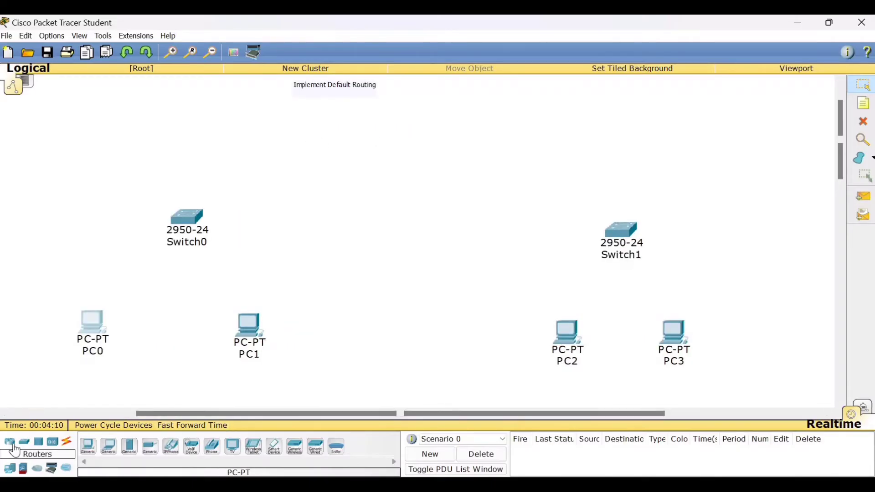
click(16, 450)
drag(88, 447, 180, 190)
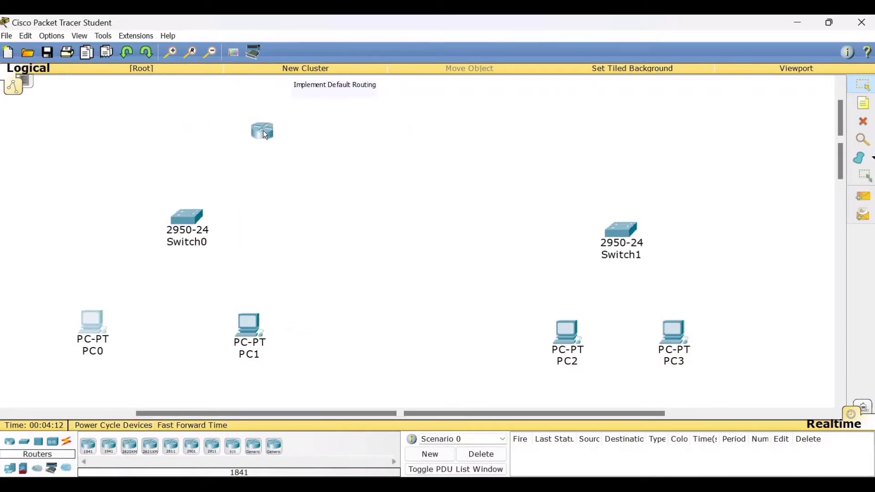
drag(264, 131, 265, 131)
drag(88, 446, 492, 168)
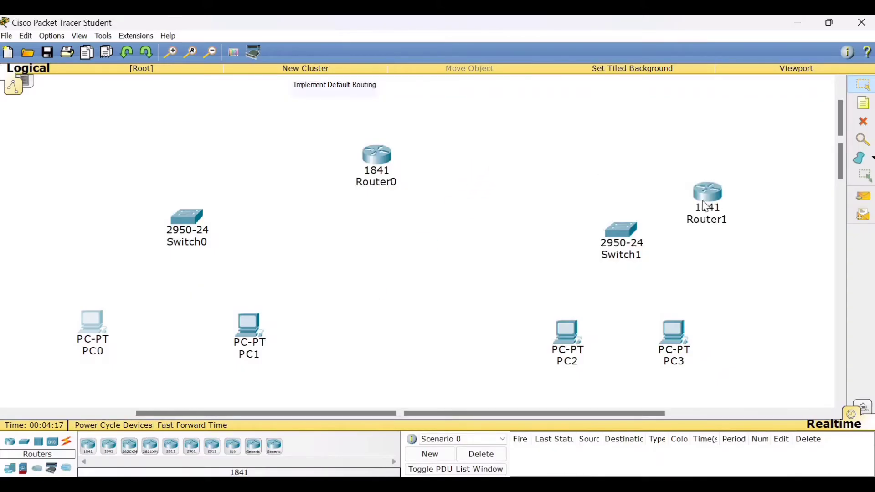
drag(381, 158, 325, 153)
drag(492, 161, 503, 154)
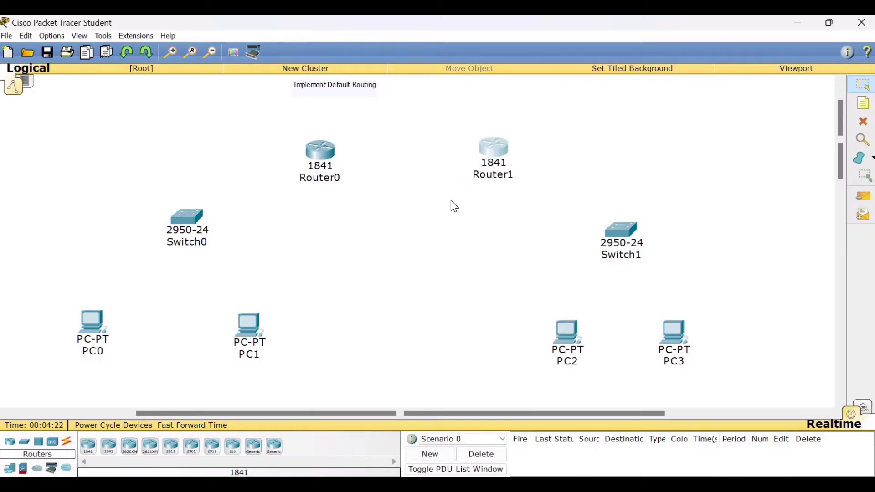
- Cable PC0, PC1 and Router0 to Switch0, and PC2, PC3 and Router1 to Switch1, using the automatically chosen connection type
click(67, 449)
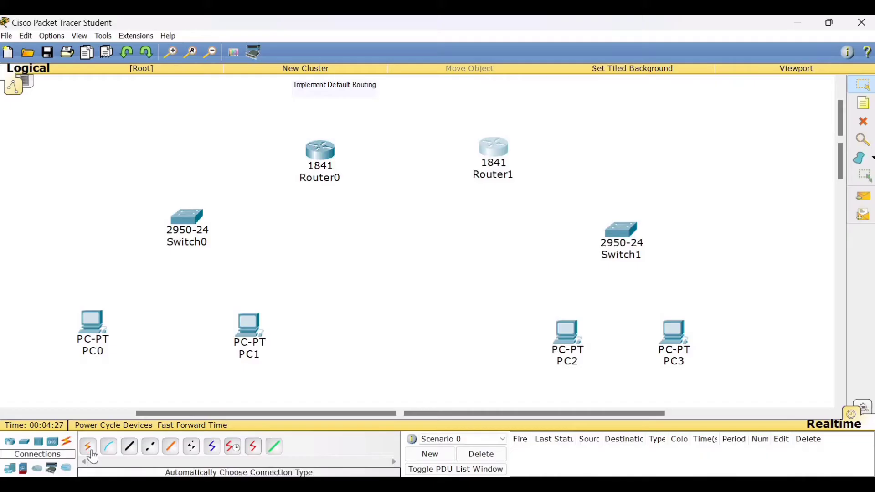
click(88, 446)
click(98, 319)
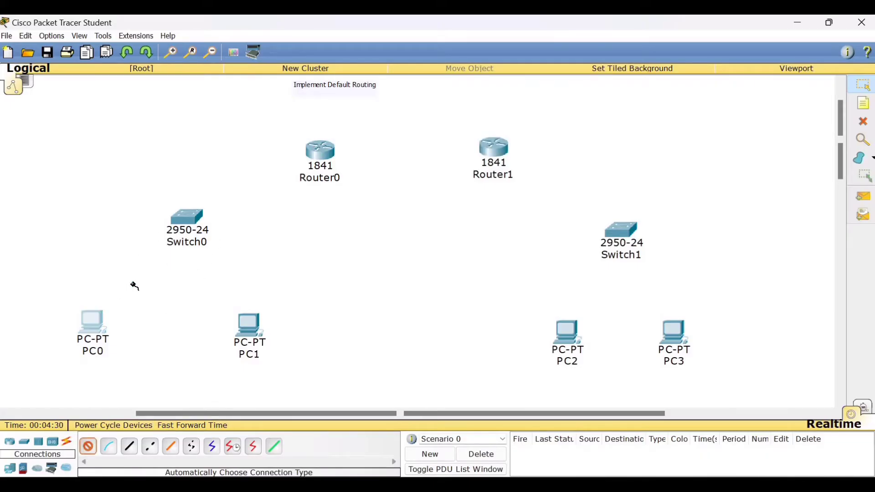
click(186, 224)
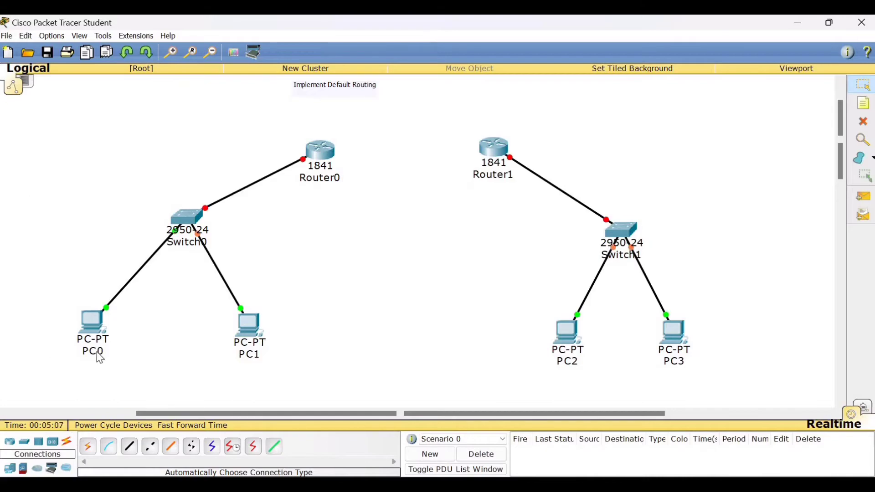
- Add text notes with the IP addresses 192.168.16.20 below PC0 and 192.168.16.30 below PC1
click(865, 103)
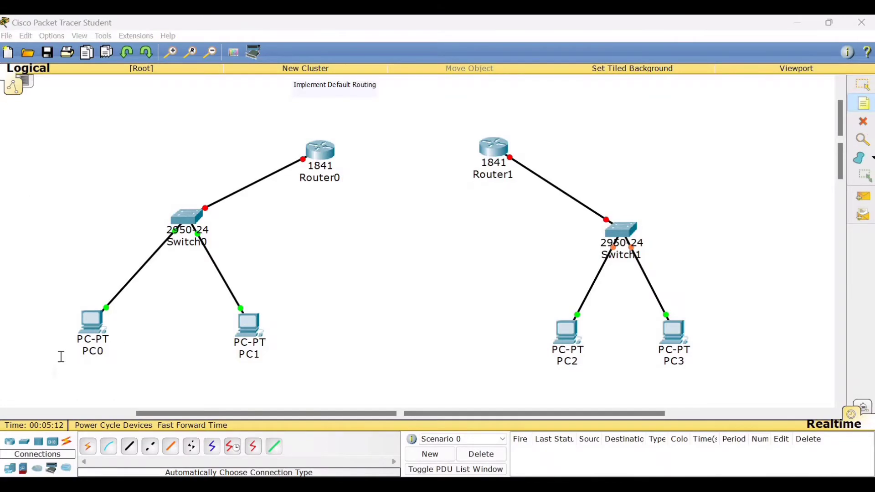
text(192.168.16.20)
click(237, 378)
click(236, 378)
text(192.168.16)
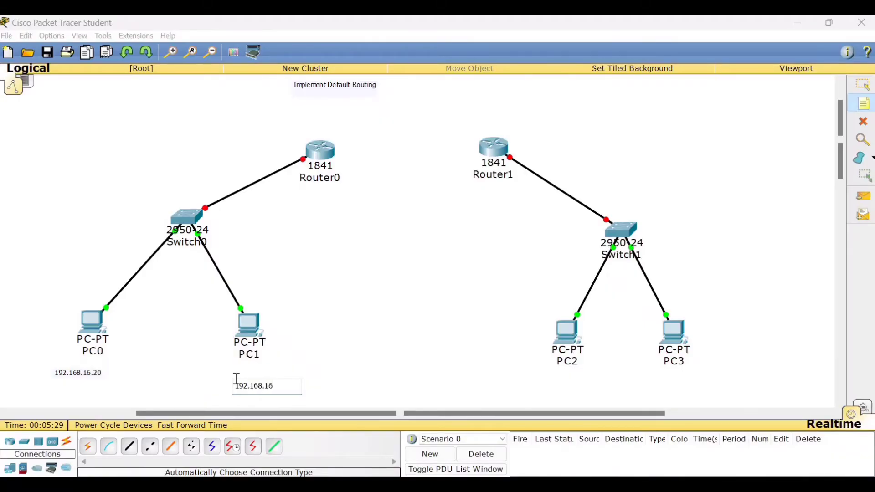
text(.30)
- Add text notes with the IP addresses 192.168.18.20 below PC2 and 192.168.18.30 below PC3
click(562, 372)
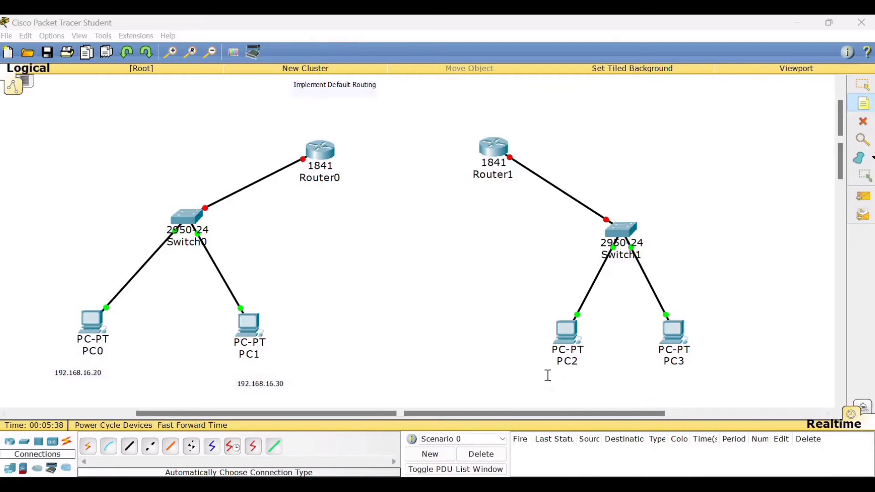
click(549, 376)
text(192.168.18.20)
click(673, 383)
click(673, 384)
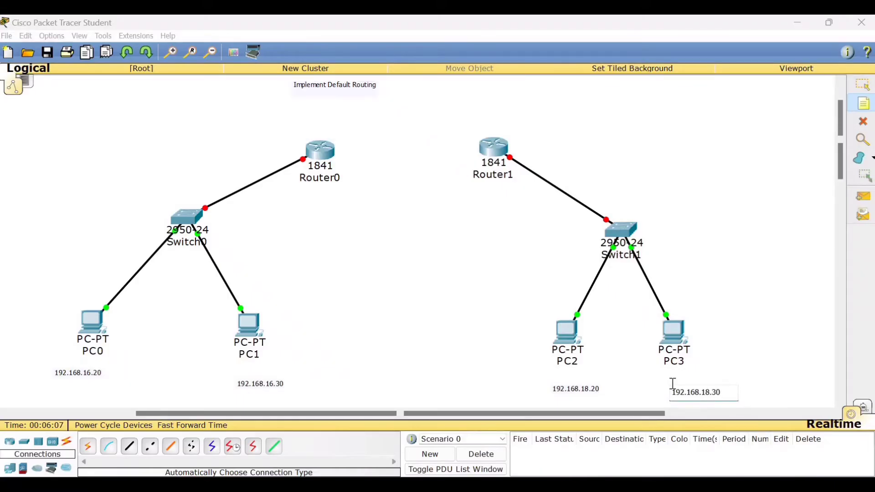
click(751, 319)
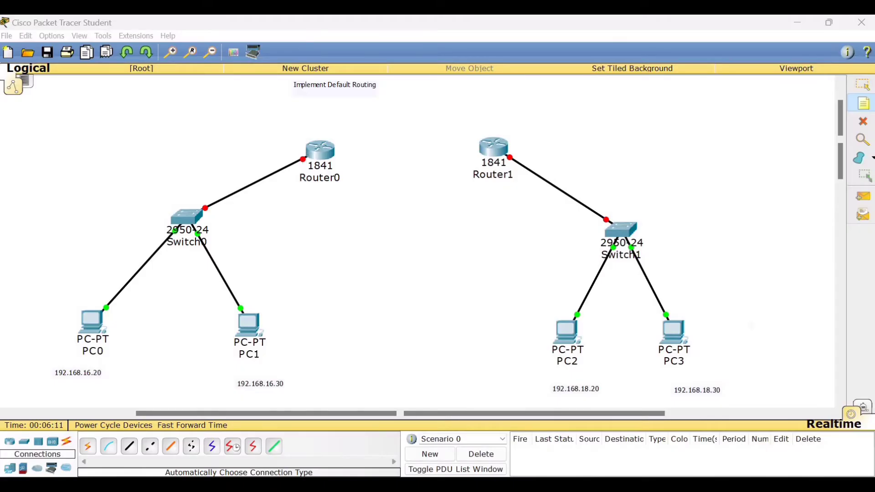
- Label Router0's link to Switch0 with the notes 192.168.16.1 and fa0/0
click(273, 154)
text(192.168.16.1)
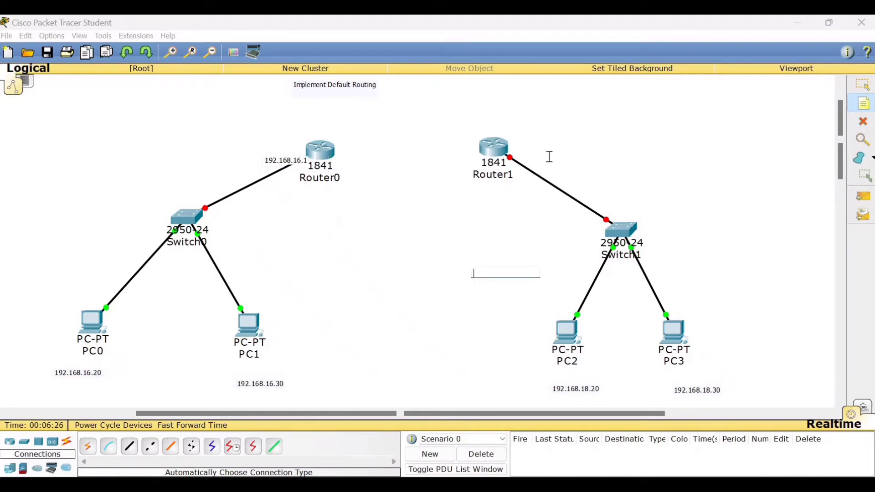
click(474, 273)
click(863, 109)
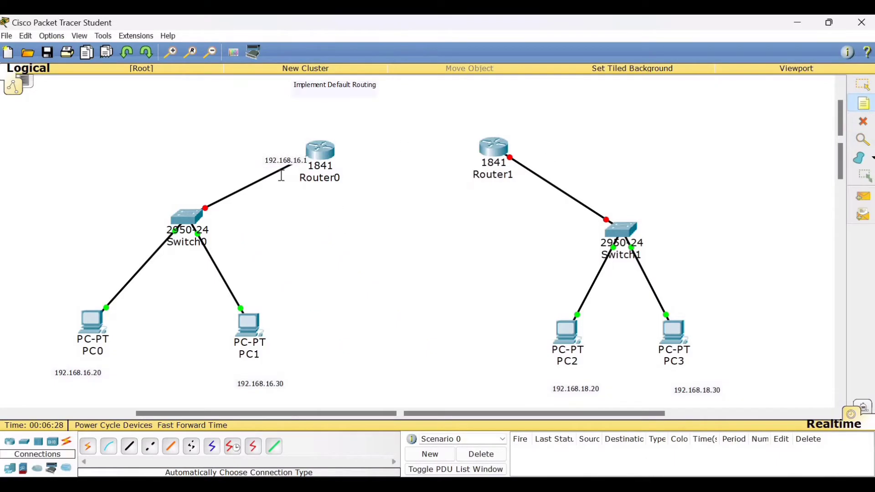
click(305, 199)
text(f)
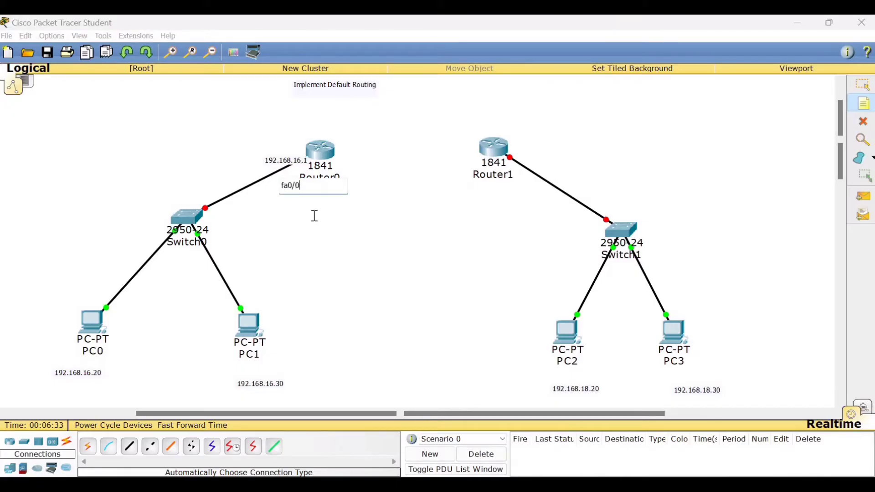
text(a0/0)
click(442, 234)
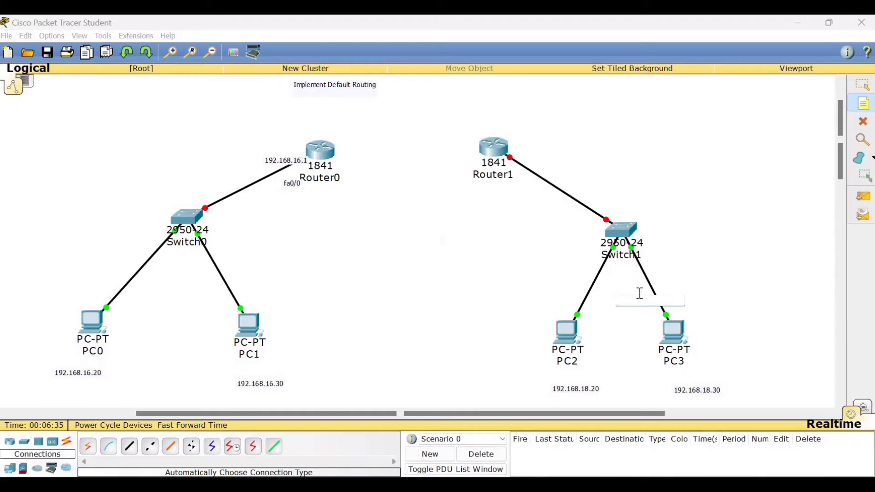
- Label Router1's link to Switch1 with the notes 192.168.18.1 and fa0/0, and return to object selection
click(863, 122)
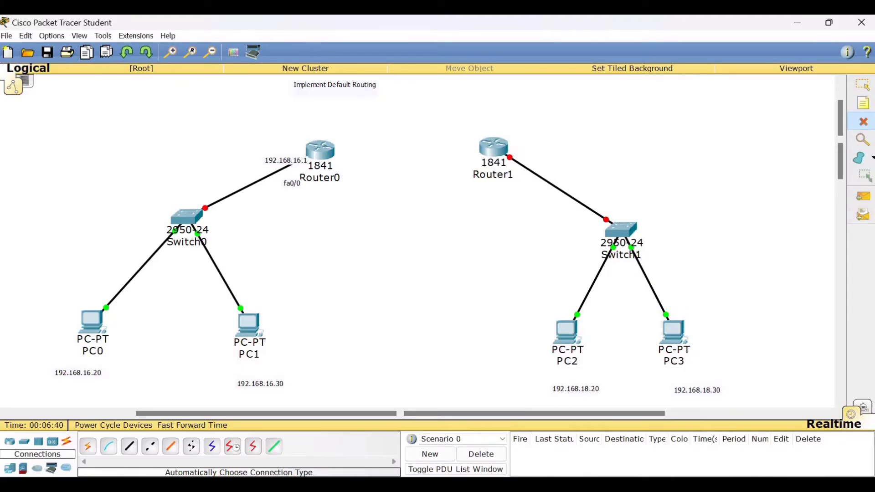
click(860, 87)
click(863, 103)
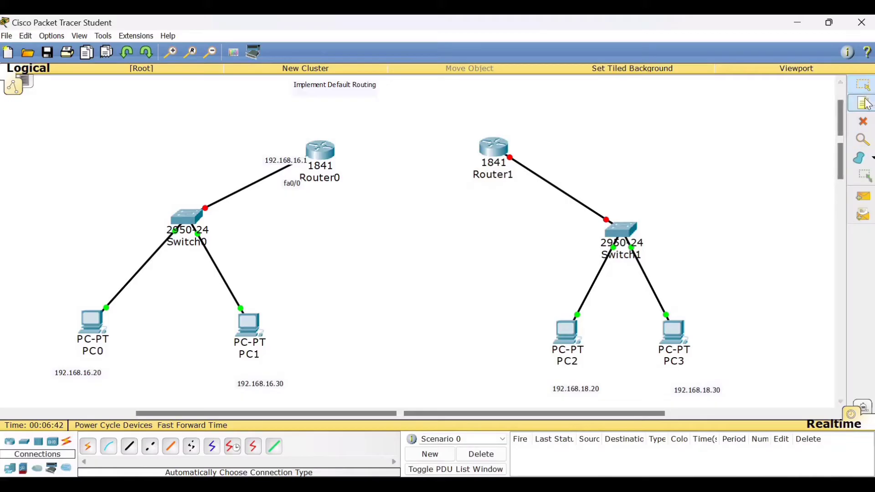
click(520, 158)
text(192.168.18.1)
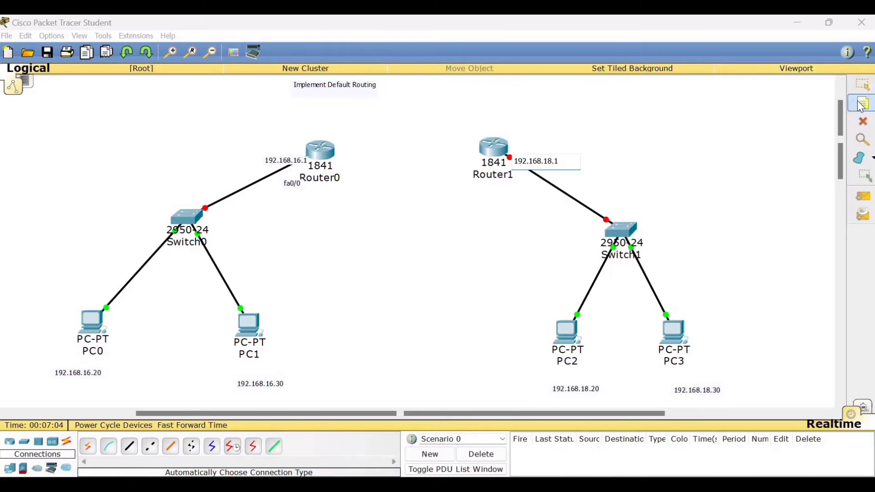
click(652, 152)
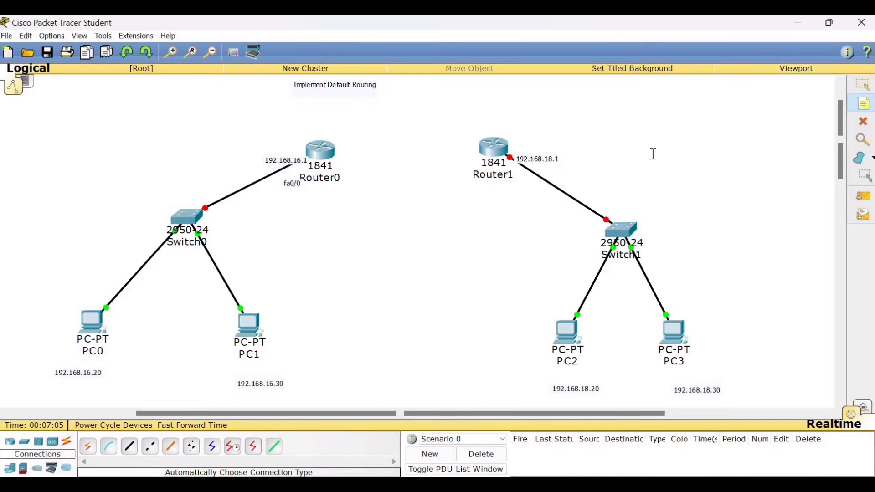
click(606, 175)
text(fa)
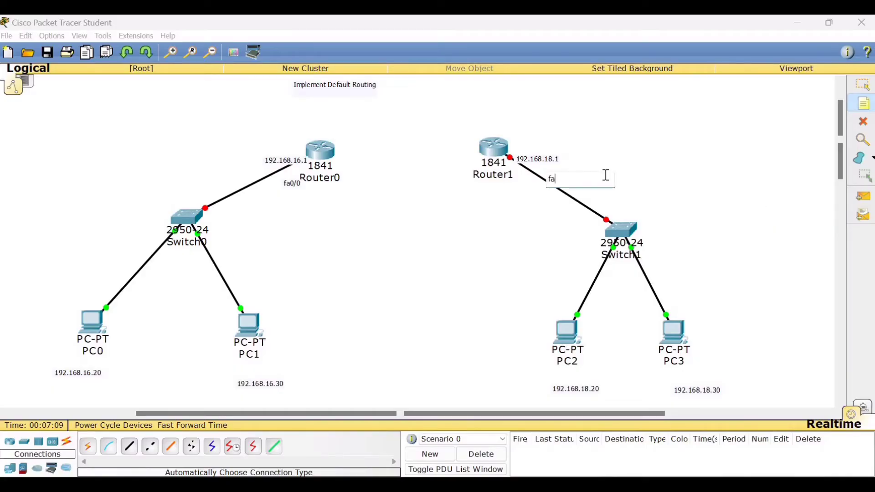
text(0/0)
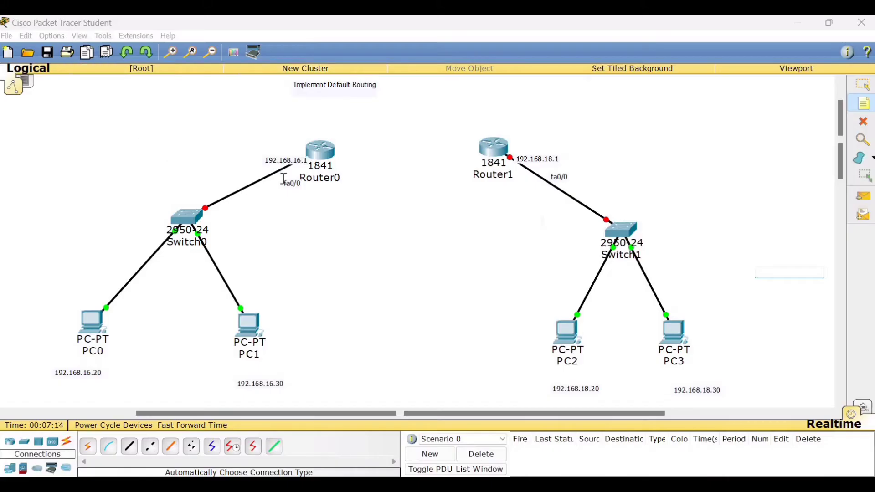
click(870, 89)
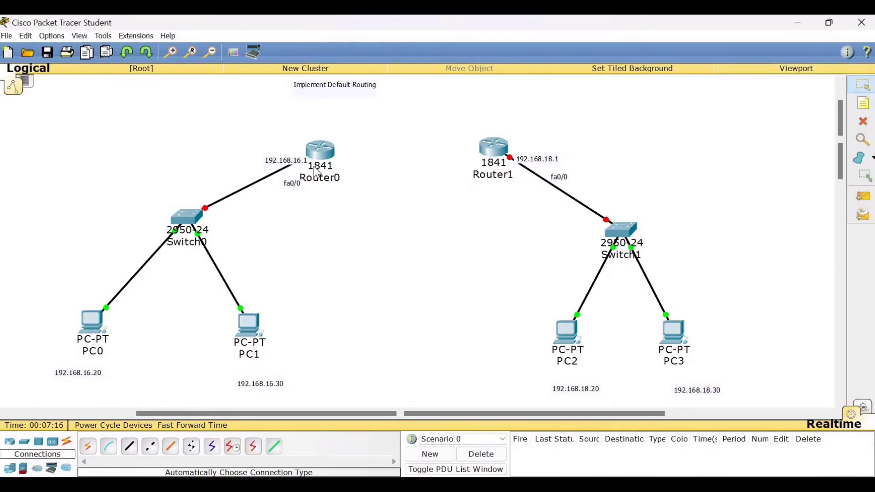
- Move the IP address and fa0/0 notes beside Router0 and Router1 clear of the devices and their links
drag(289, 162, 264, 154)
drag(292, 187, 283, 165)
drag(530, 163, 538, 154)
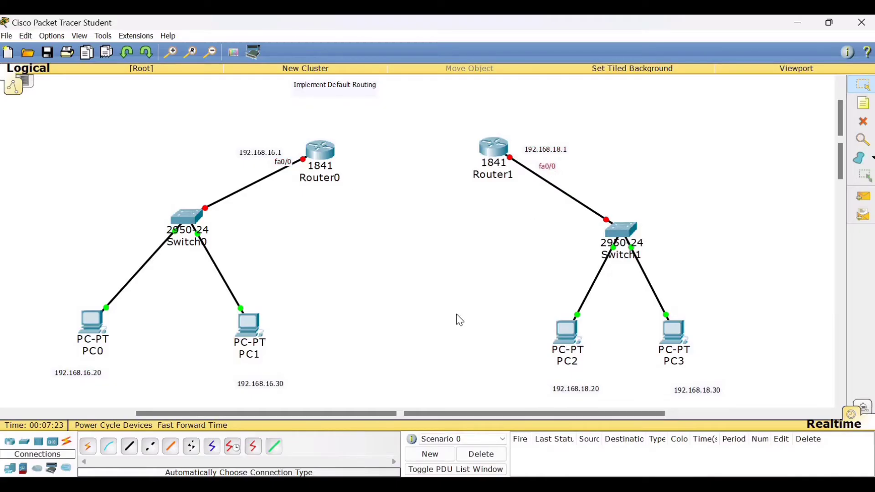
- Configure PC0 with static IP address 192.168.16.20, subnet mask 255.255.255.0 and default gateway 192.168.16.1
click(98, 325)
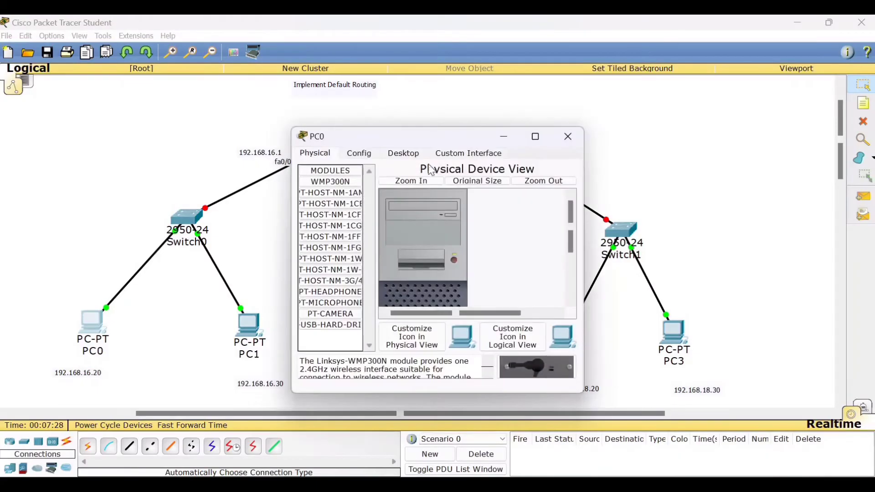
click(403, 154)
click(324, 200)
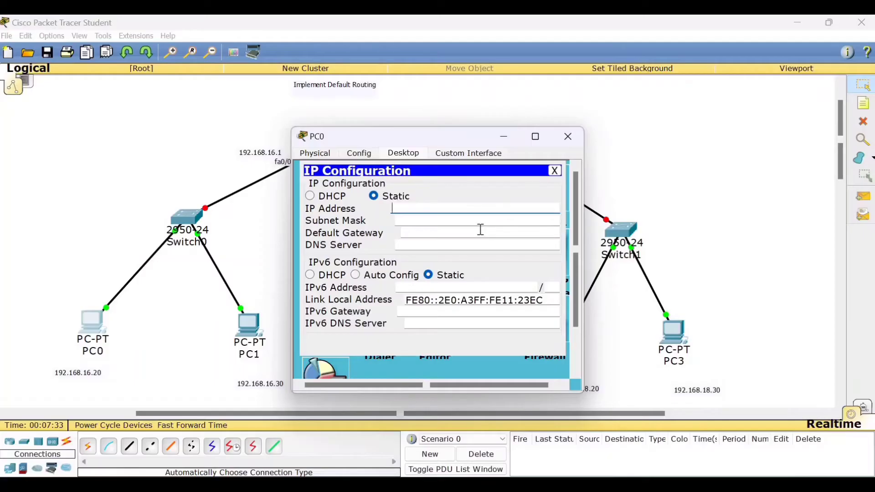
text(192.168.16.20)
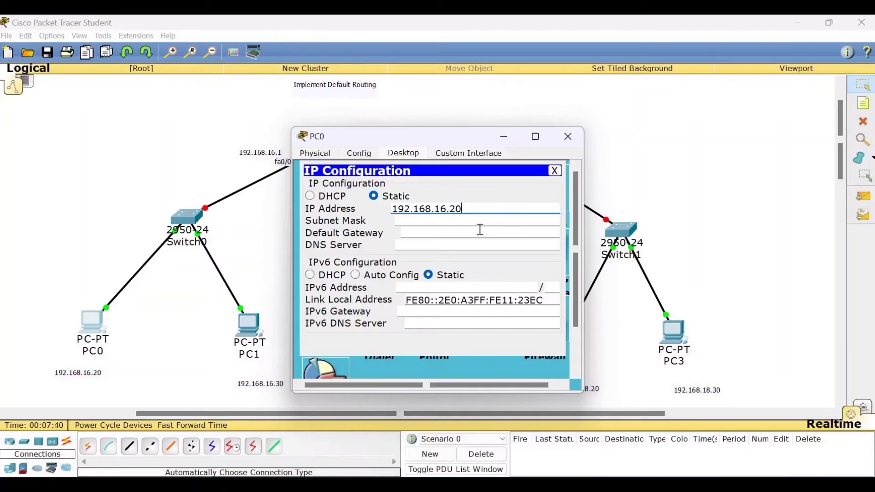
click(441, 236)
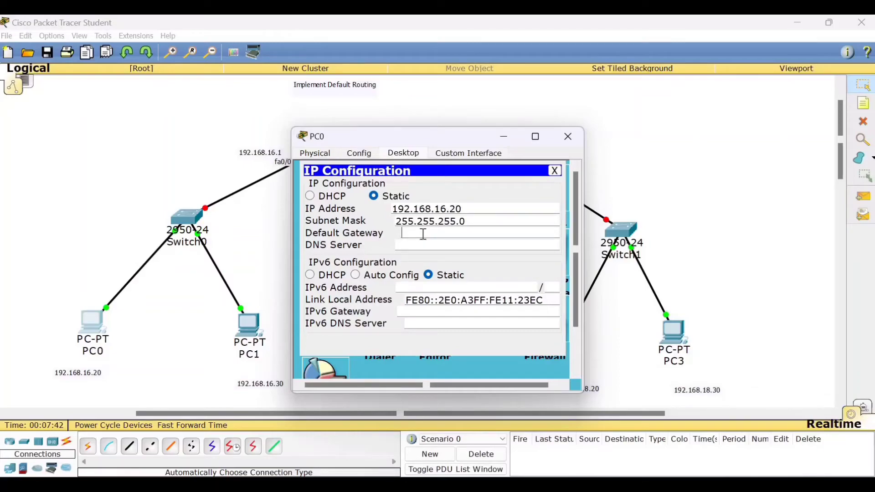
text(192.168.16.1)
click(555, 171)
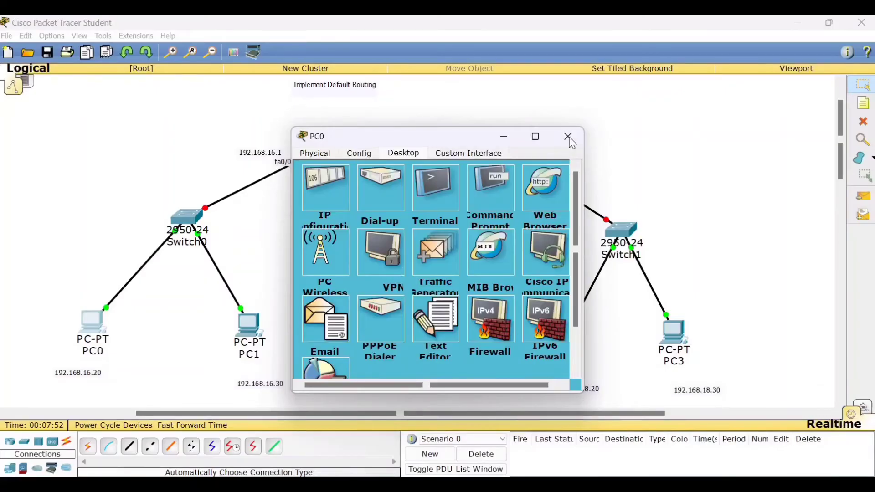
click(568, 137)
- Configure PC1 with static IP address 192.168.16.30, subnet mask 255.255.255.0 and default gateway 192.168.16.1
click(248, 324)
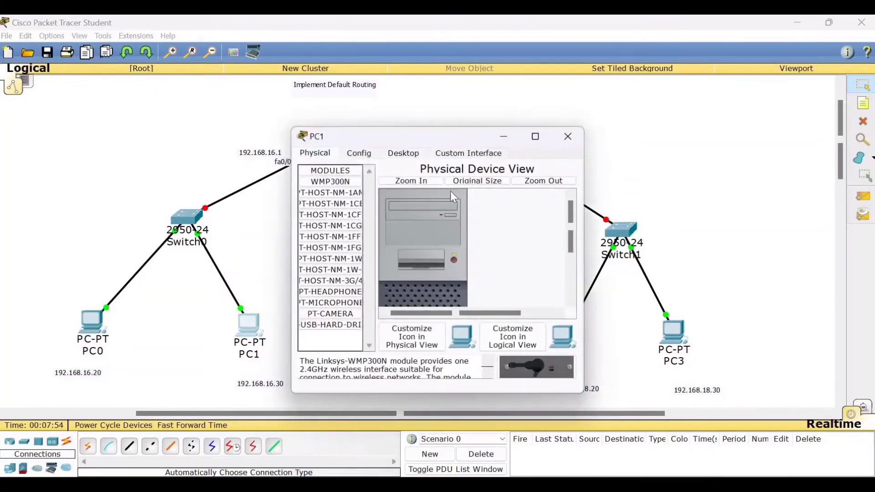
click(401, 152)
click(325, 201)
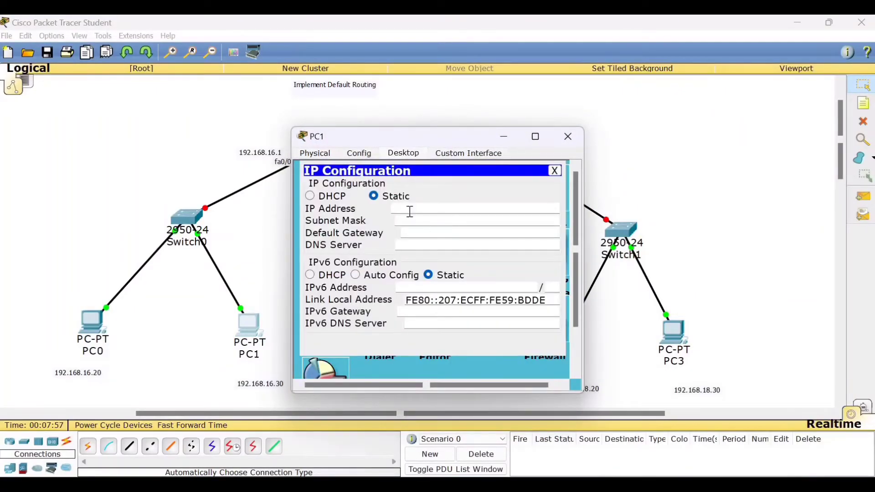
click(409, 213)
text(192.168.16.30)
click(410, 222)
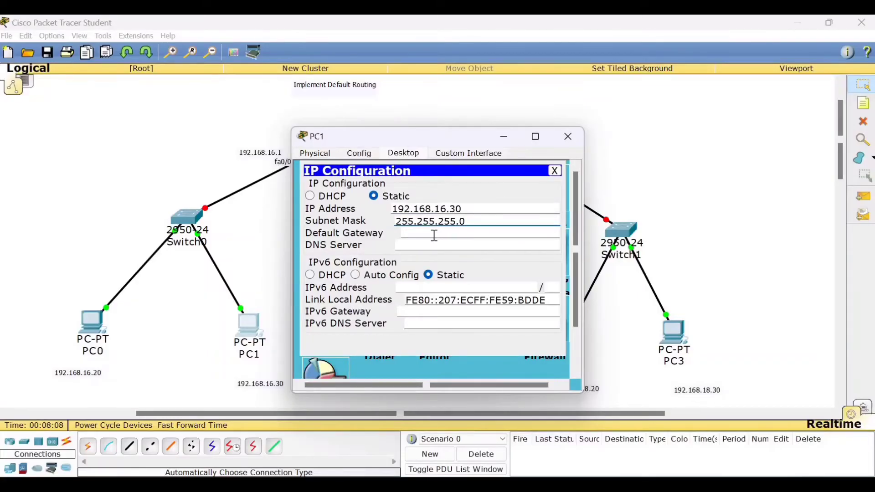
click(435, 235)
text(192)
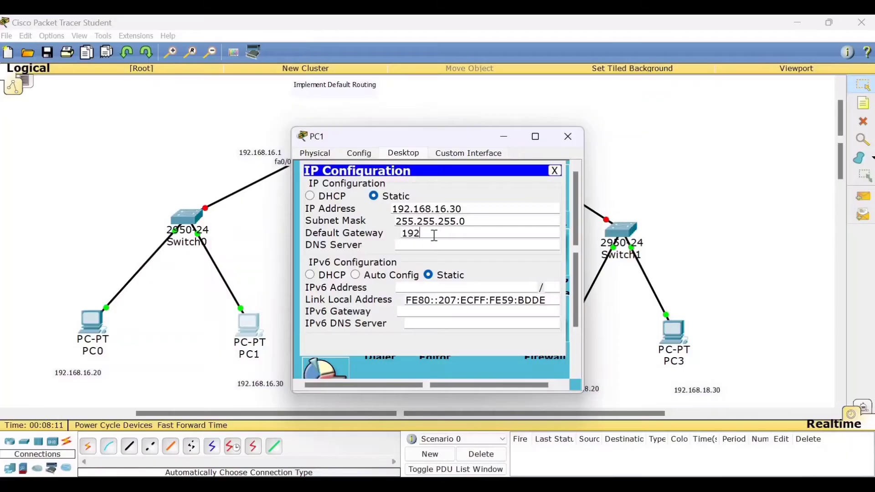
text(.168.16.1)
click(555, 171)
click(568, 137)
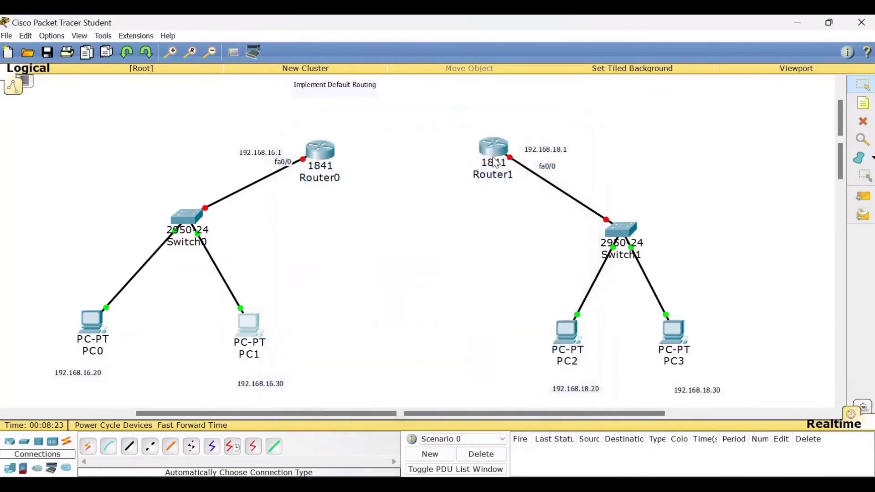
- Set Router0's FastEthernet0/0 interface to IP address 192.168.16.1 with mask 255.255.255.0, and turn the port on
click(318, 148)
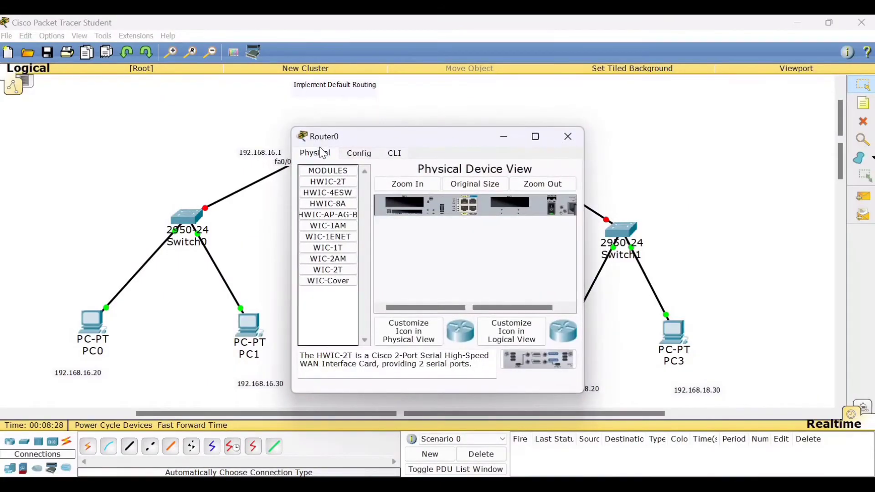
click(359, 155)
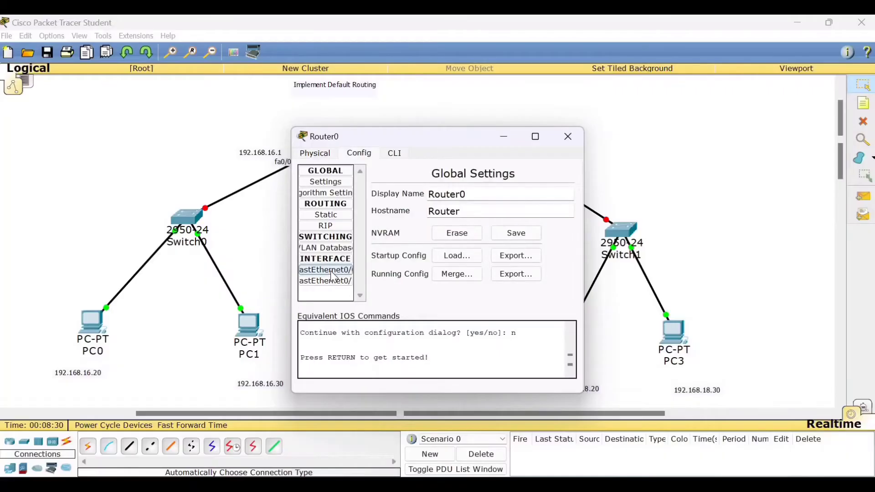
click(333, 273)
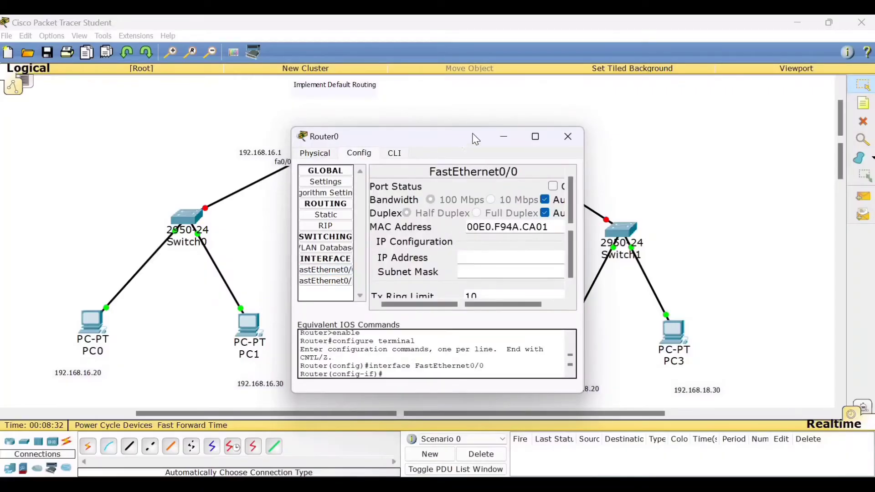
drag(476, 139, 510, 127)
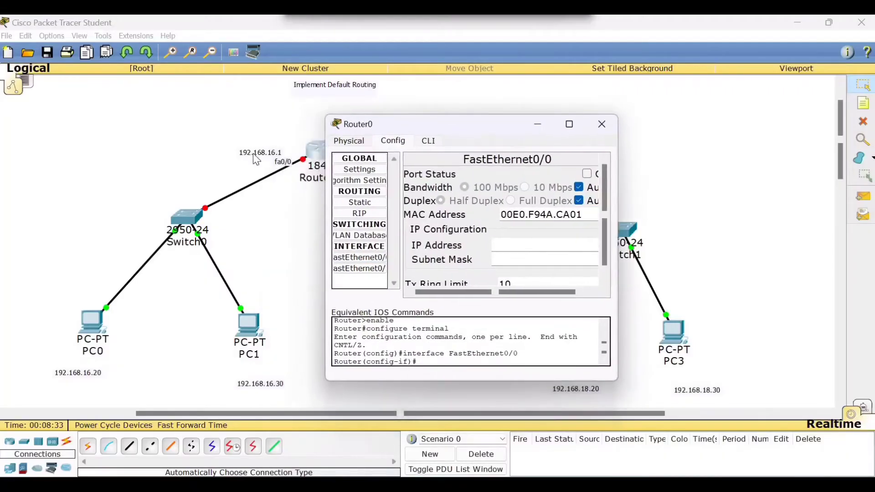
click(504, 250)
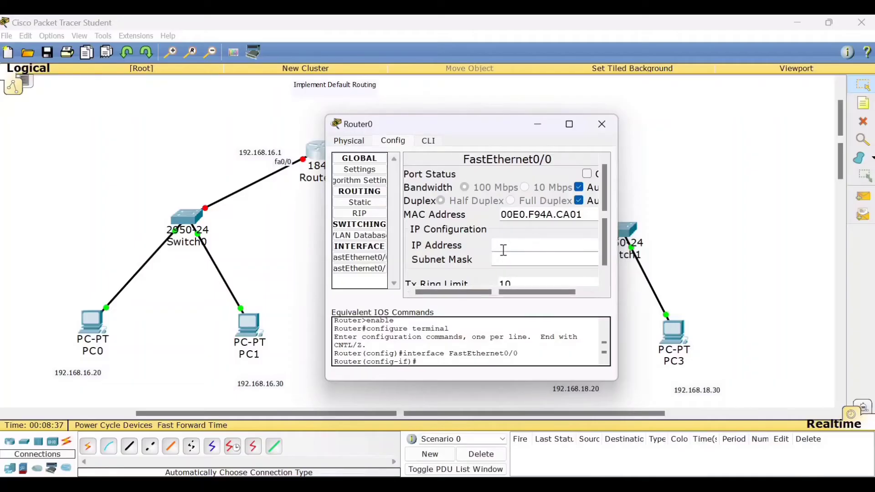
text(192.168.16.1)
click(498, 260)
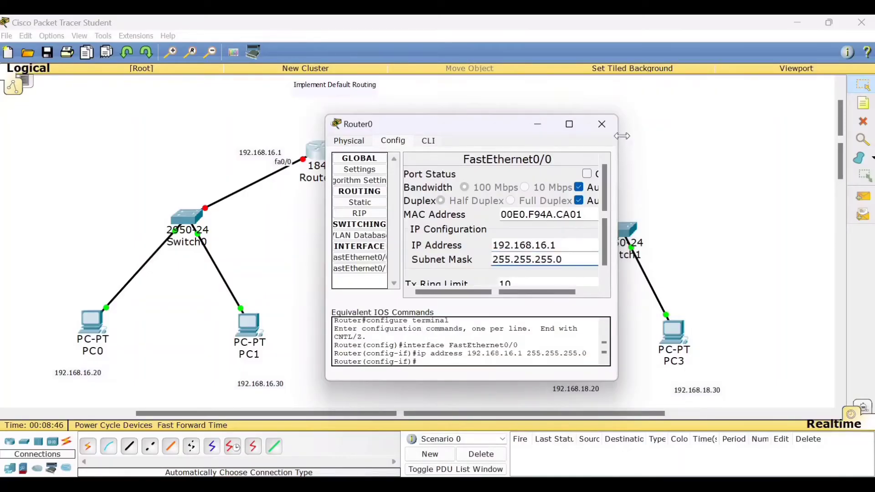
click(586, 174)
click(602, 125)
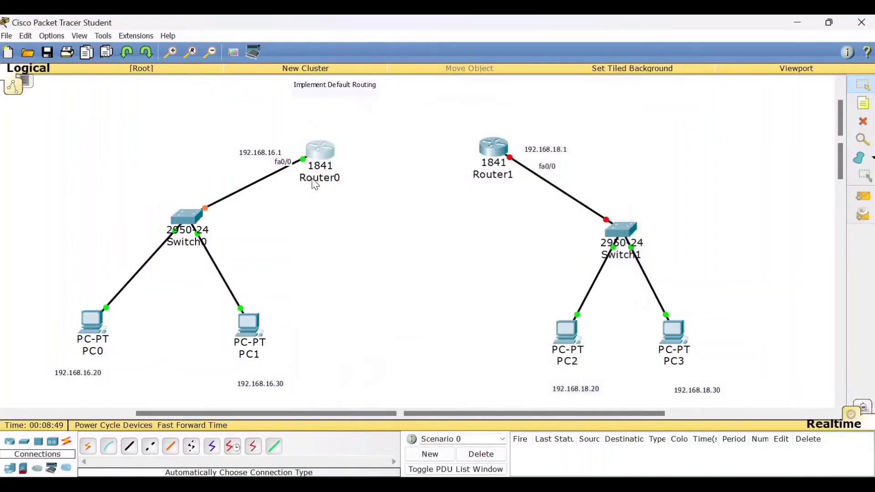
- Open PC2's IP configuration and set its static IP address to 192.168.18.20
click(572, 340)
click(401, 154)
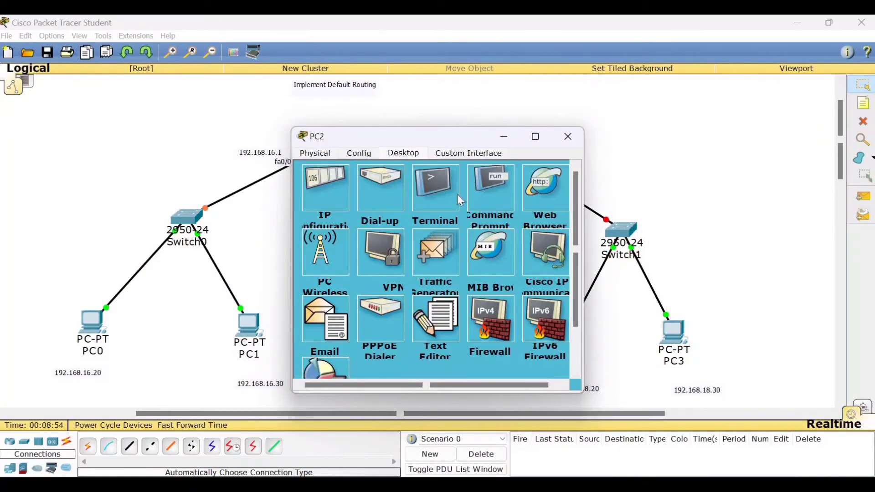
click(492, 196)
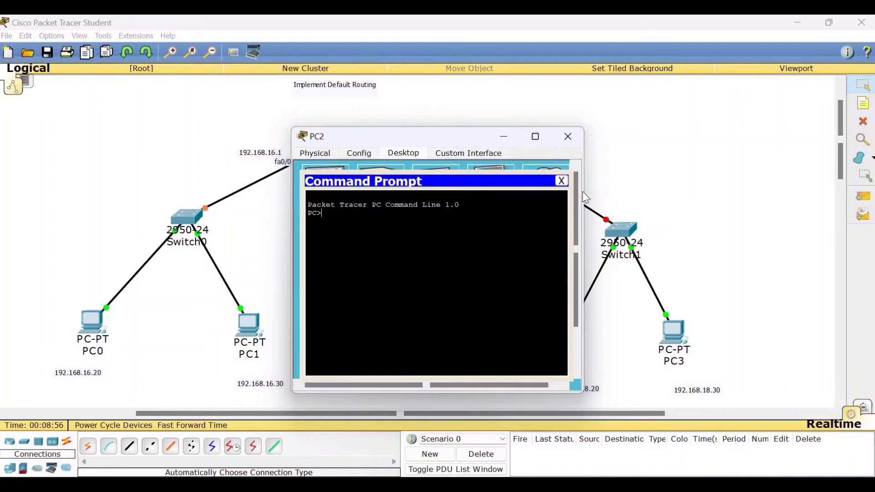
click(561, 181)
click(335, 188)
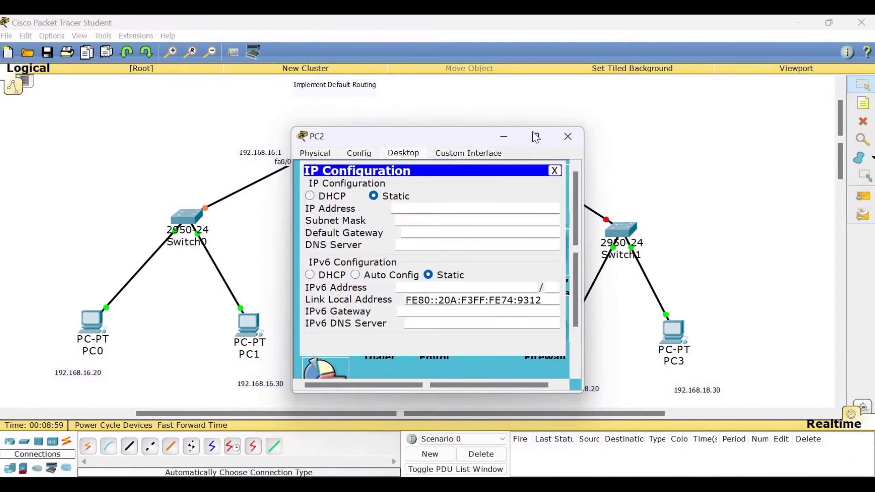
drag(454, 141, 374, 120)
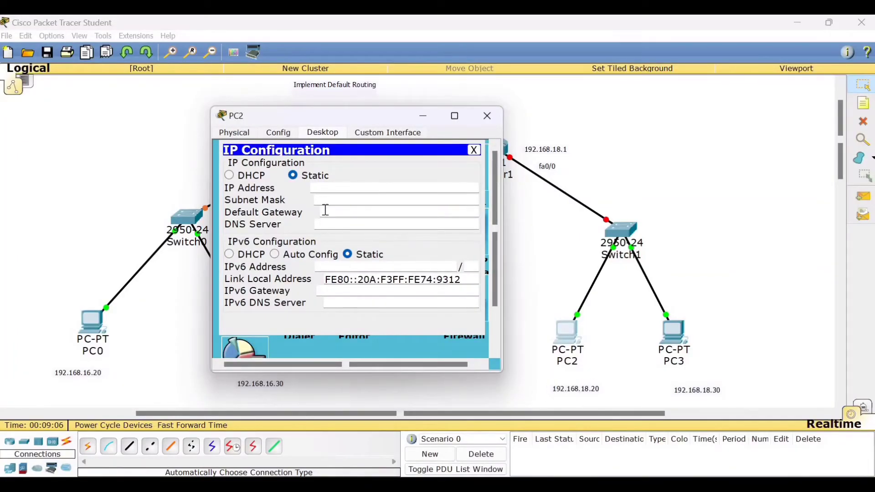
click(325, 189)
text(192.168.1)
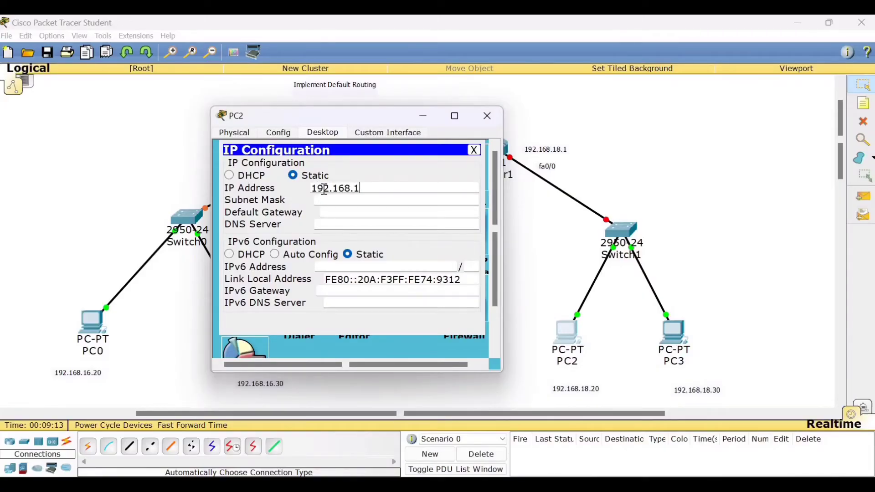
text(8.20)
- Give PC2 the subnet mask 255.255.255.0 and default gateway 192.168.18.1, and close its window
click(329, 208)
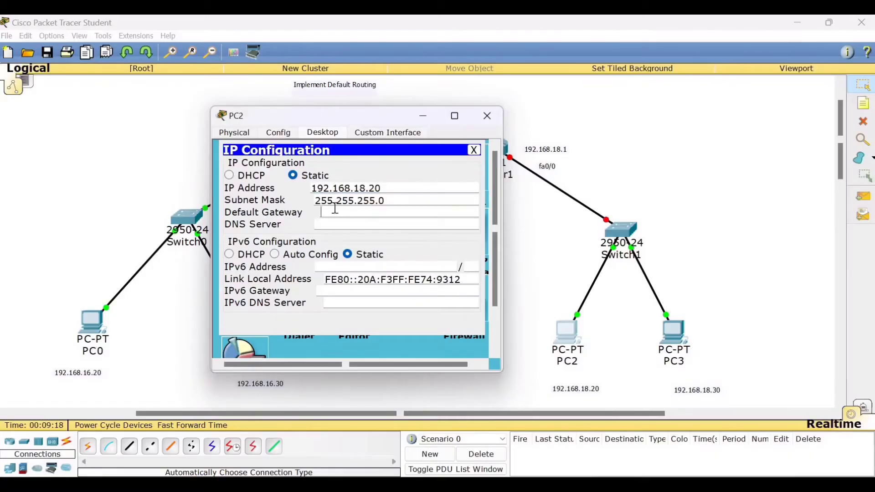
key(Tab)
text(192.168)
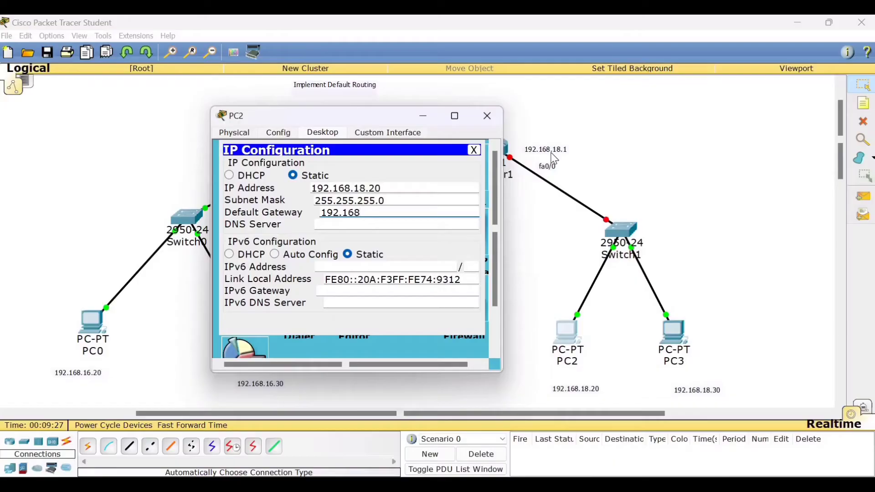
text(.18.1)
click(474, 150)
click(491, 121)
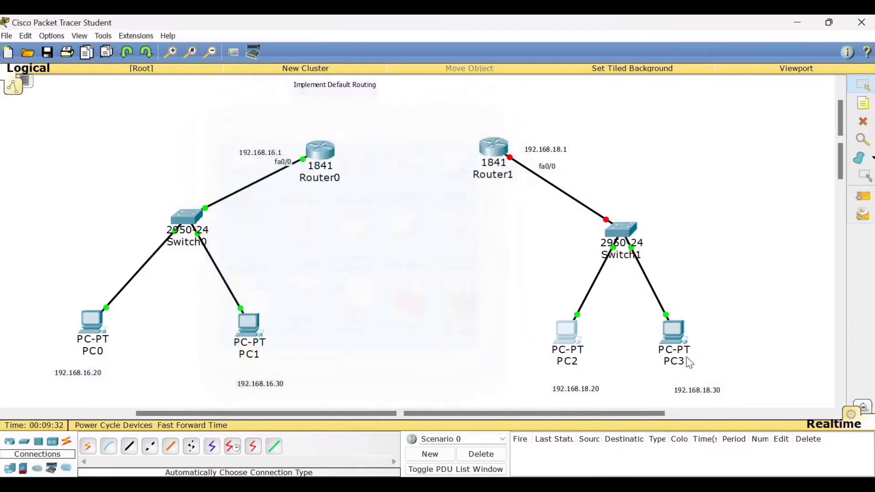
- Configure PC3 with static IP address 192.168.18.30, subnet mask 255.255.255.0 and default gateway 192.168.18.1
click(675, 333)
click(401, 154)
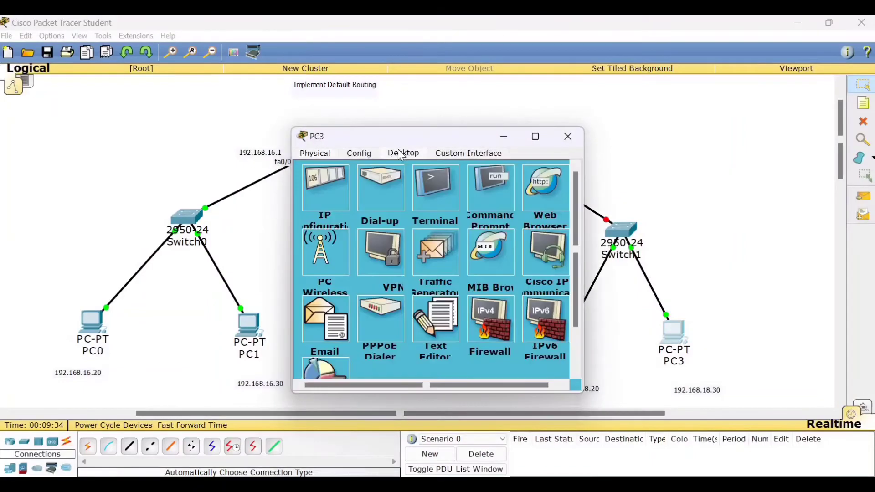
click(335, 196)
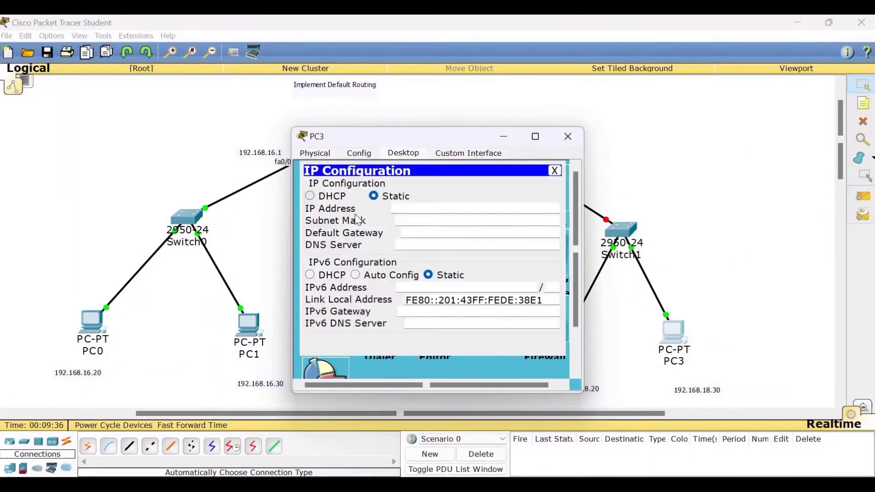
click(398, 209)
text(192.168.18)
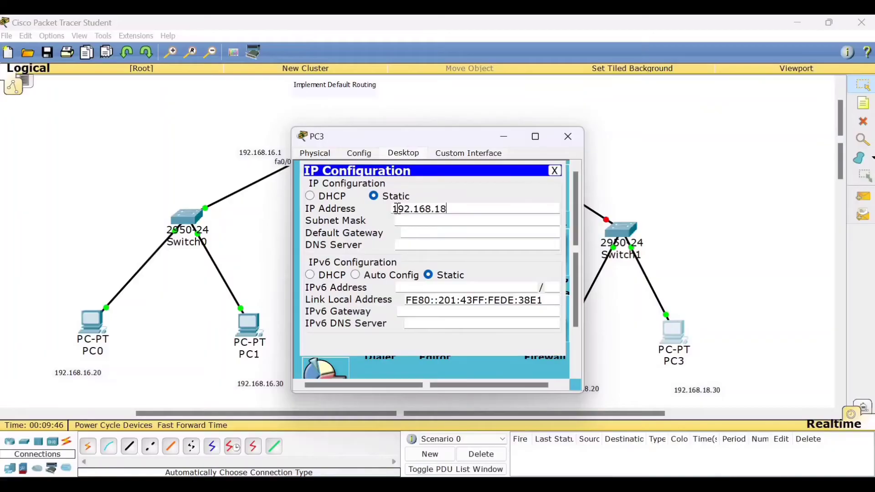
text(.30)
click(400, 221)
click(408, 232)
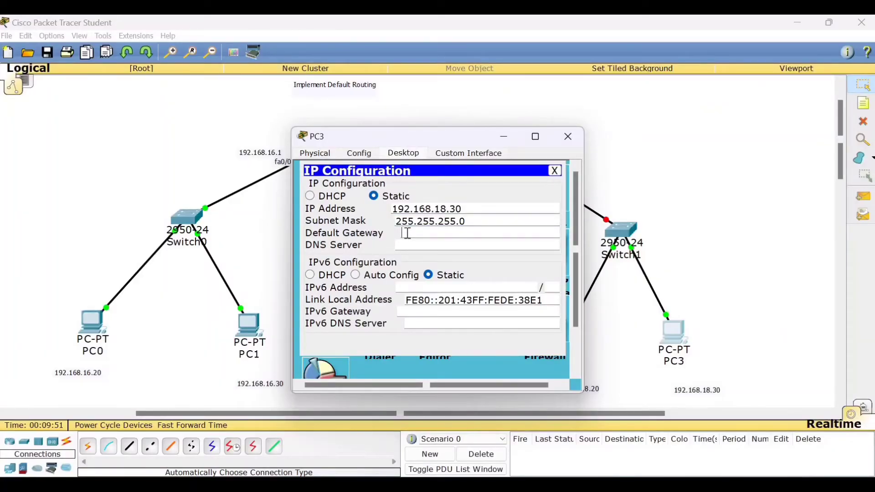
drag(402, 131, 354, 125)
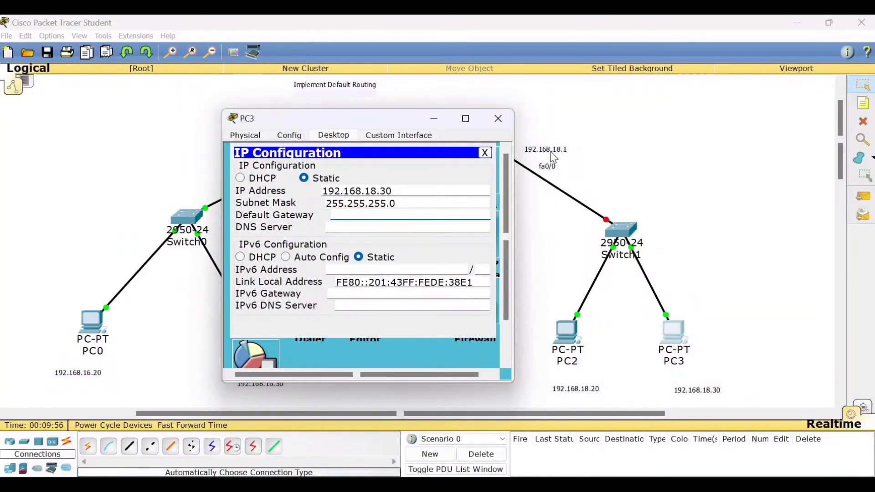
text(192.168.18.1)
click(486, 153)
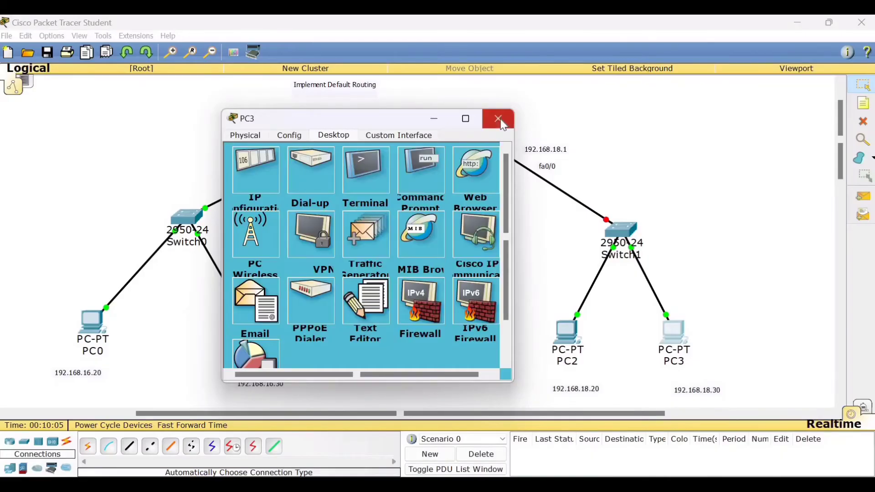
click(499, 118)
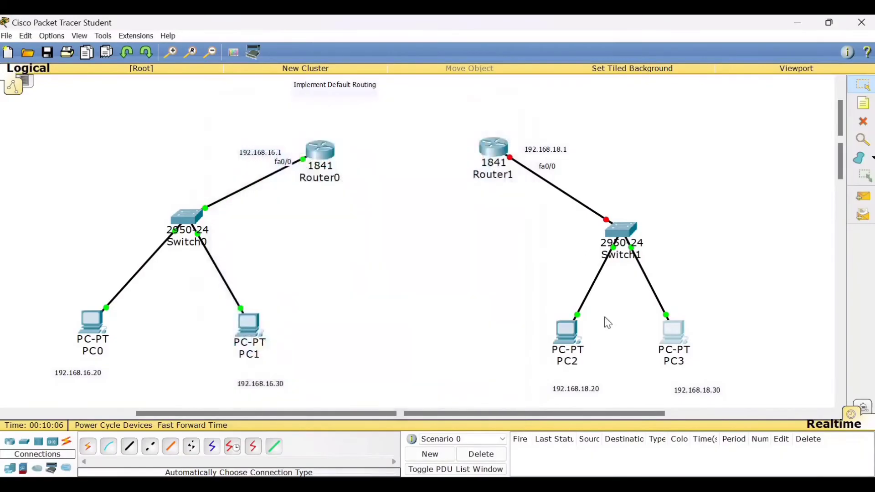
- Set Router1's FastEthernet0/0 interface to IP address 192.168.18.1 with mask 255.255.255.0, and turn the port on
click(501, 151)
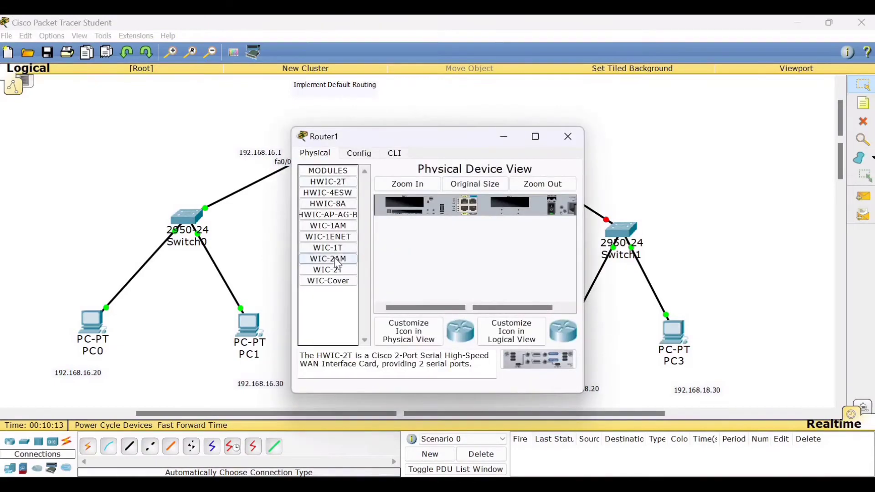
click(360, 154)
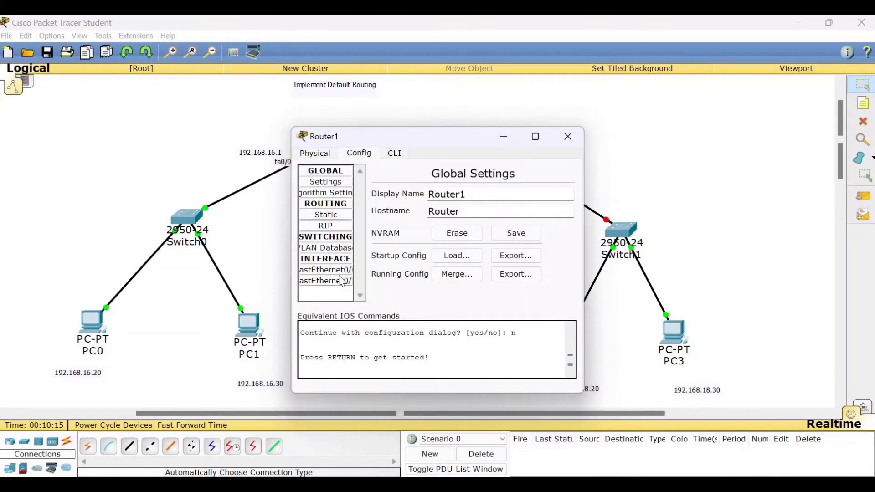
click(338, 276)
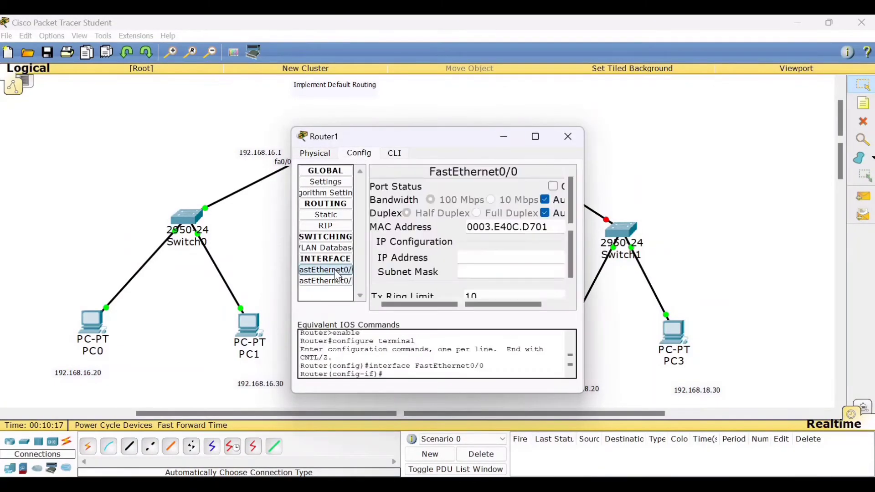
drag(465, 143, 375, 110)
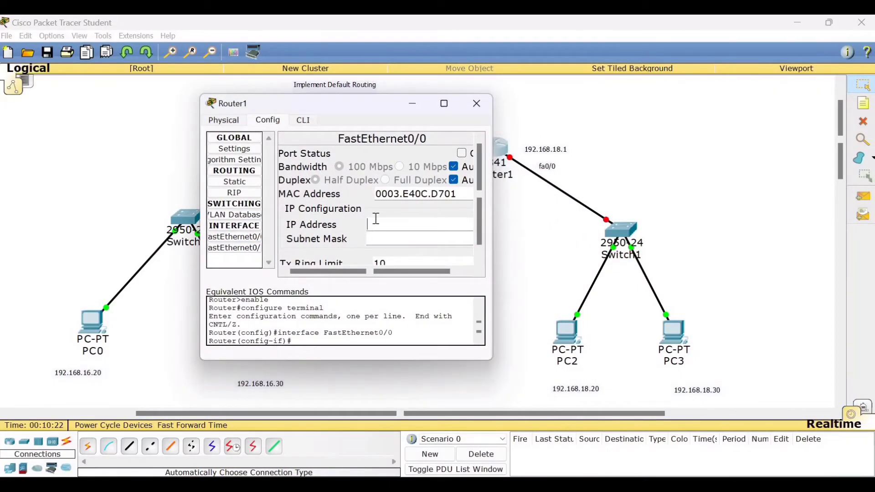
text(192.168.18.1)
click(386, 239)
click(461, 154)
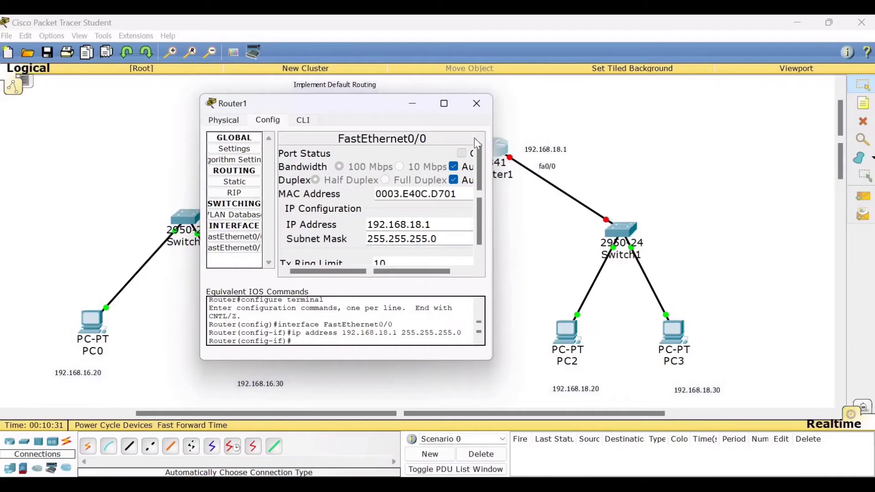
click(477, 104)
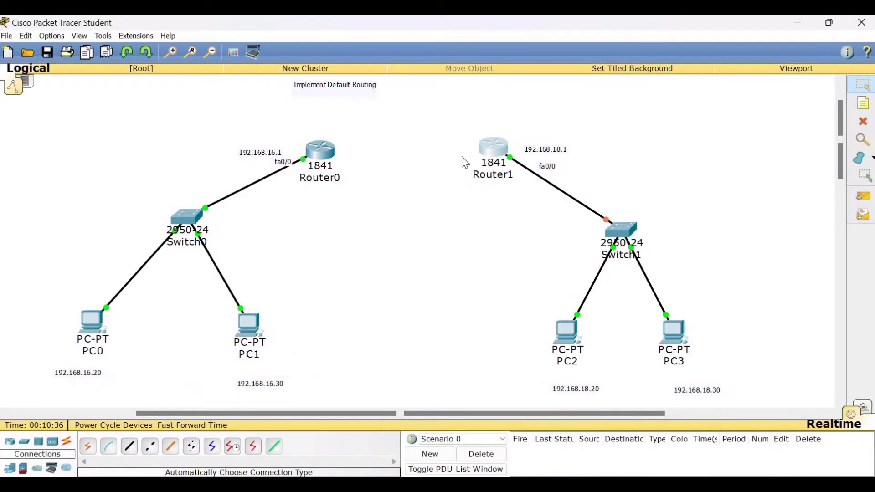
- Power off Router0, install a WIC-1T module in the slot beside the power switch, and power the router back on
click(320, 160)
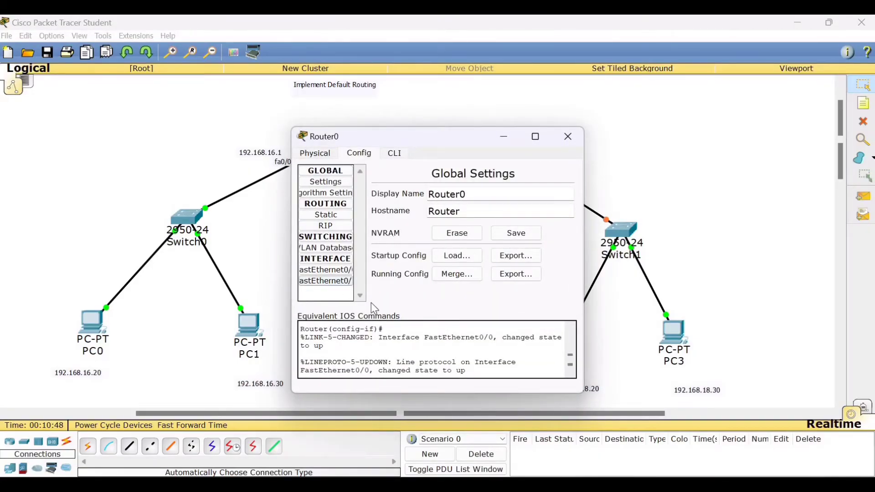
click(315, 154)
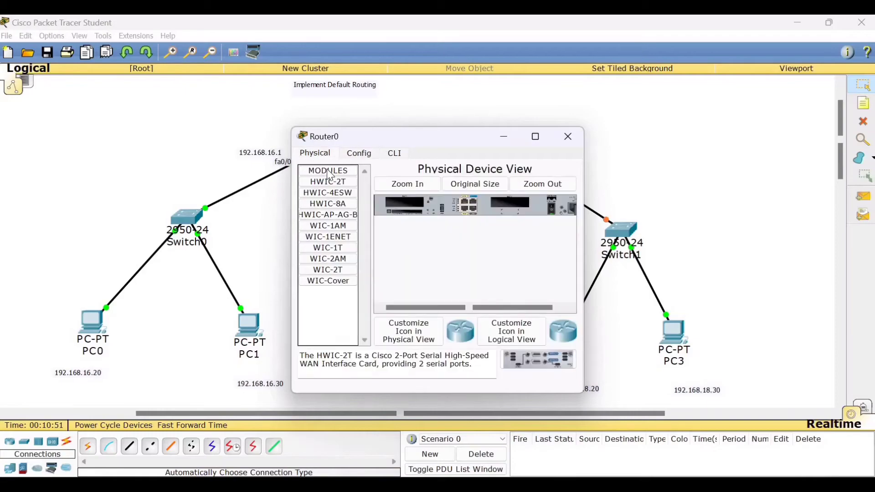
click(329, 248)
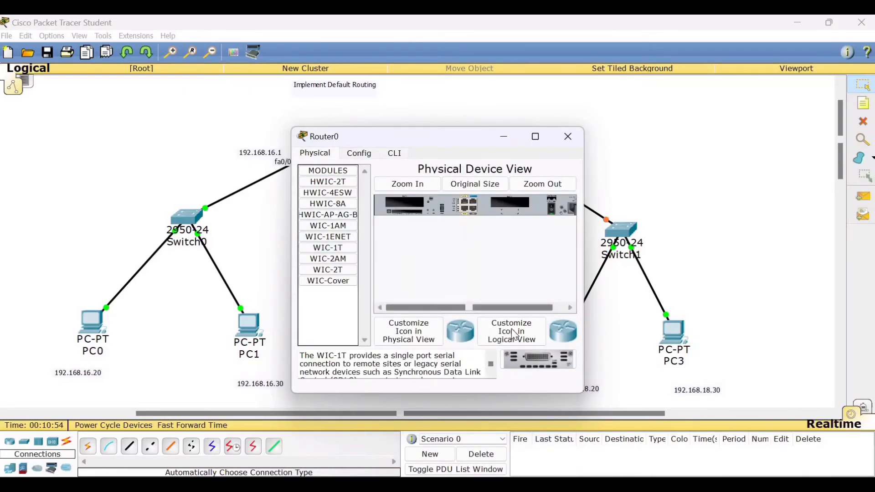
drag(538, 360, 503, 205)
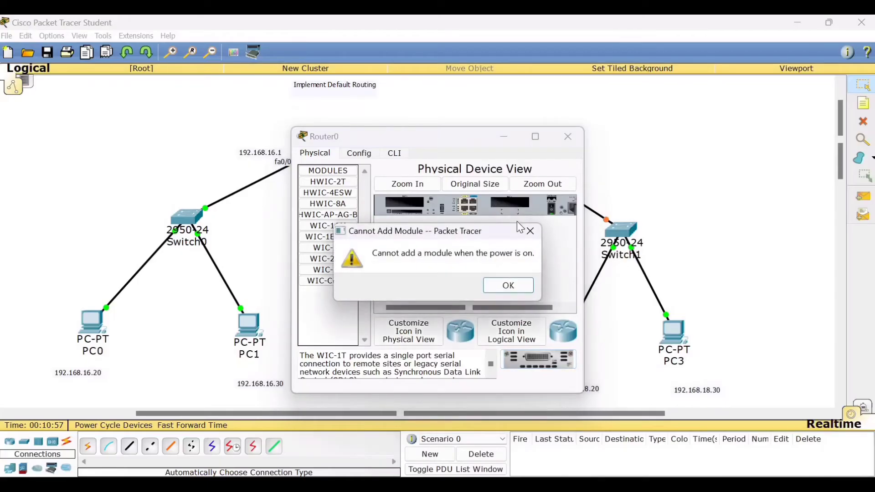
click(525, 285)
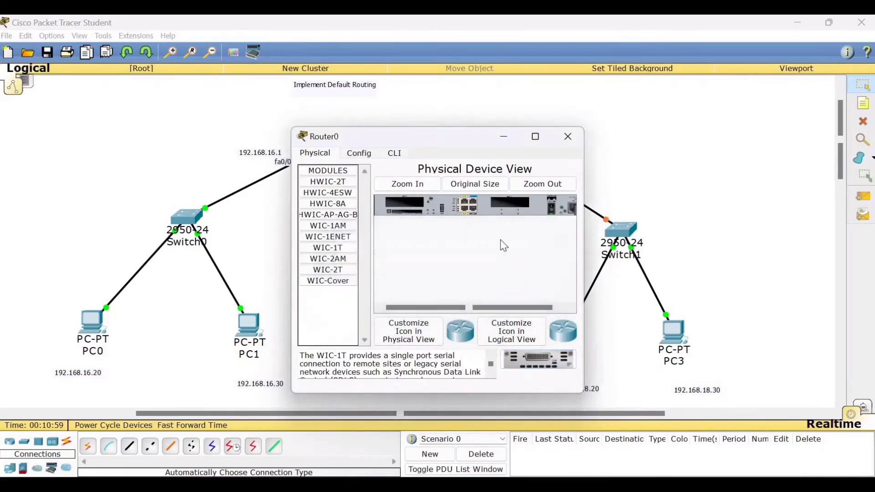
click(551, 212)
drag(537, 359, 503, 201)
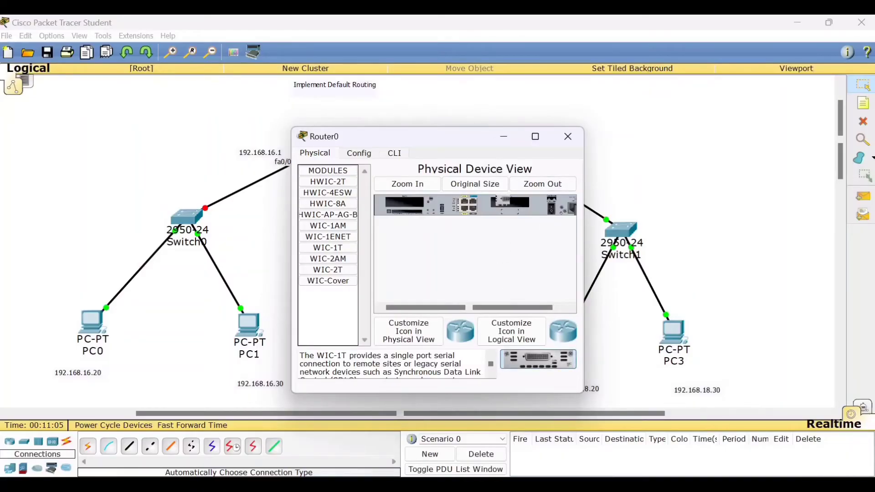
click(570, 136)
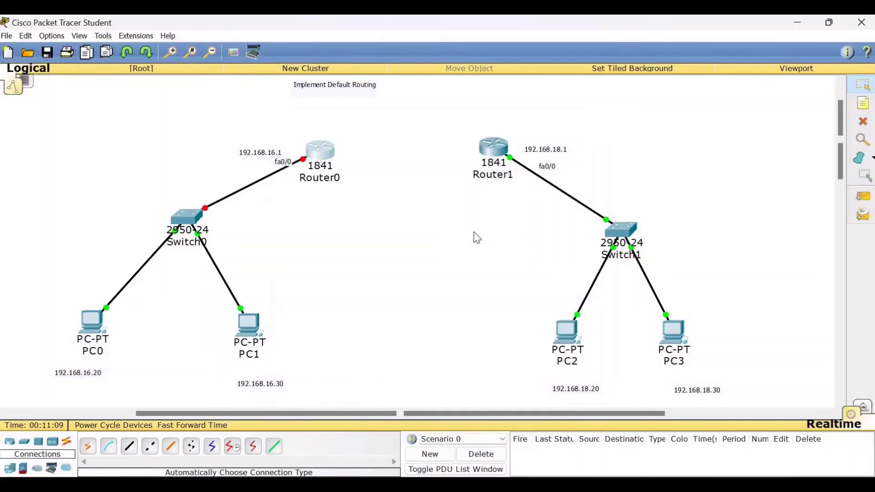
- Power off Router1, install a WIC-1T module in the slot beside the power switch, and power the router back on
click(496, 153)
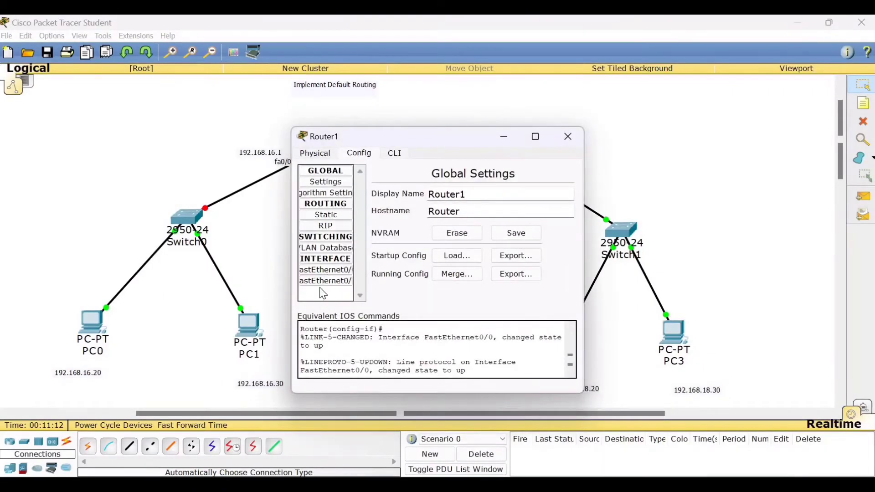
click(315, 153)
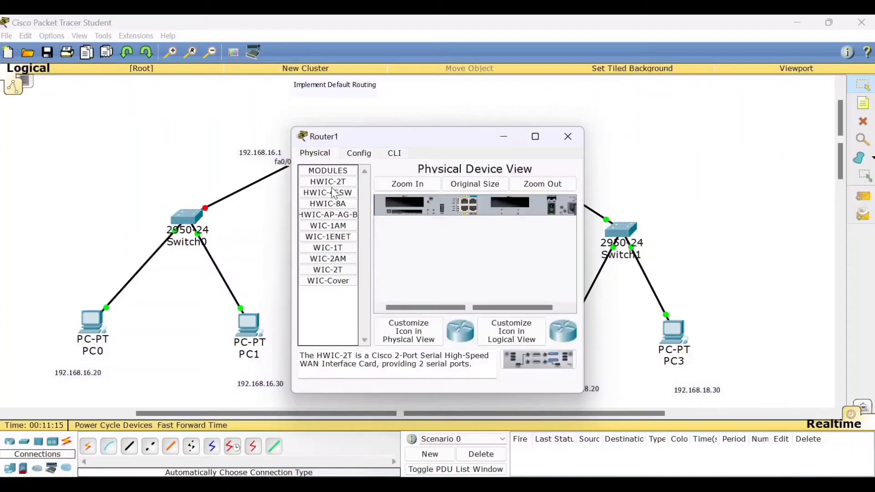
click(328, 248)
drag(538, 360, 557, 220)
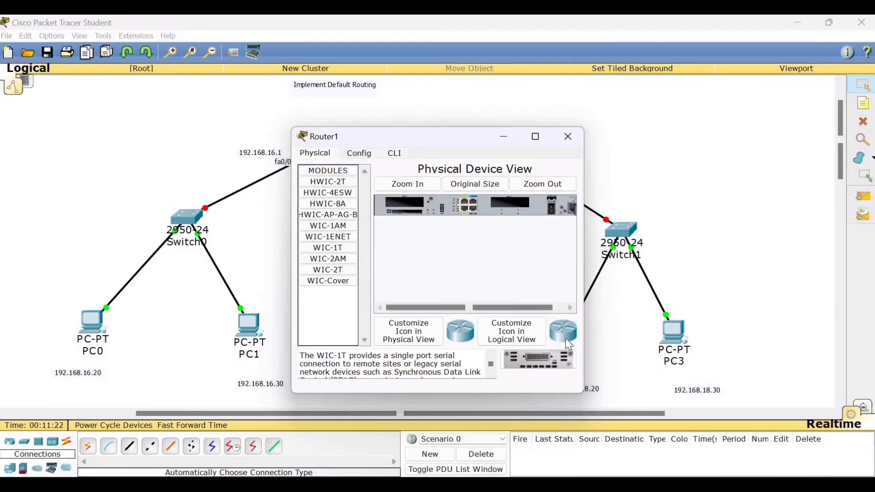
drag(536, 361, 503, 206)
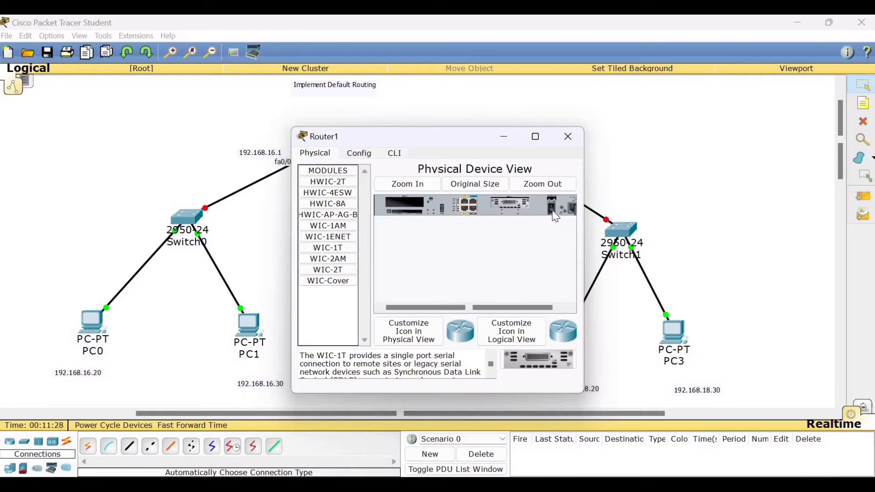
click(569, 138)
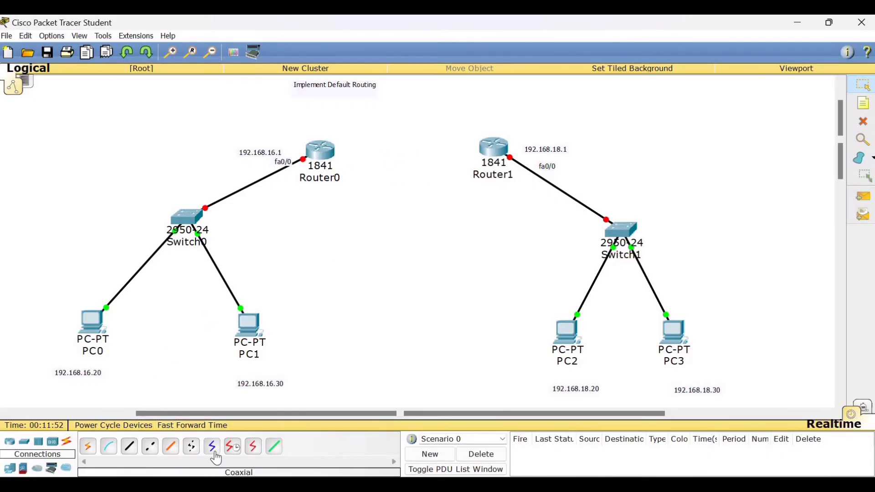
- Connect Router0's Serial0/0/0 port to Router1's Serial0/0/0 port with a Serial DTE cable
click(253, 447)
click(331, 150)
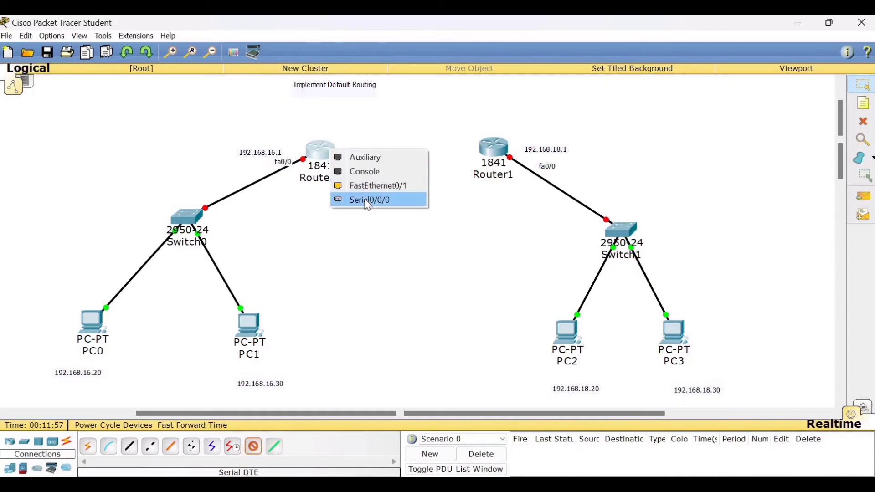
click(386, 200)
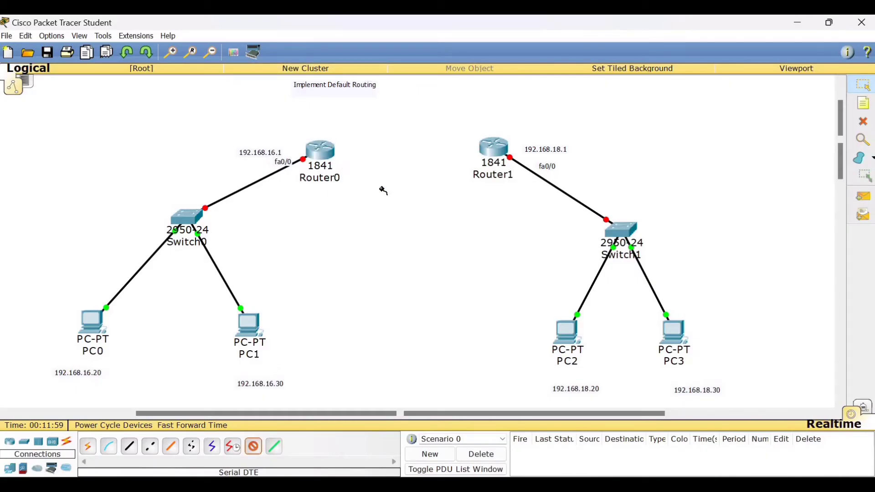
click(488, 148)
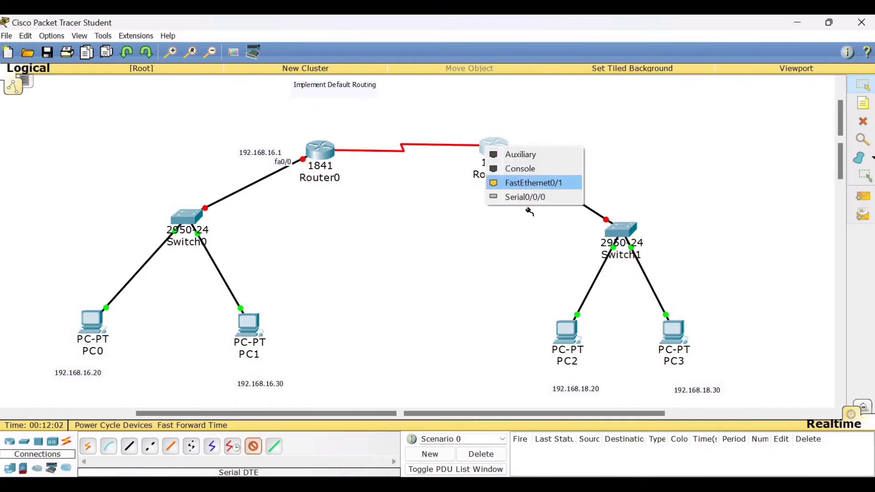
click(526, 199)
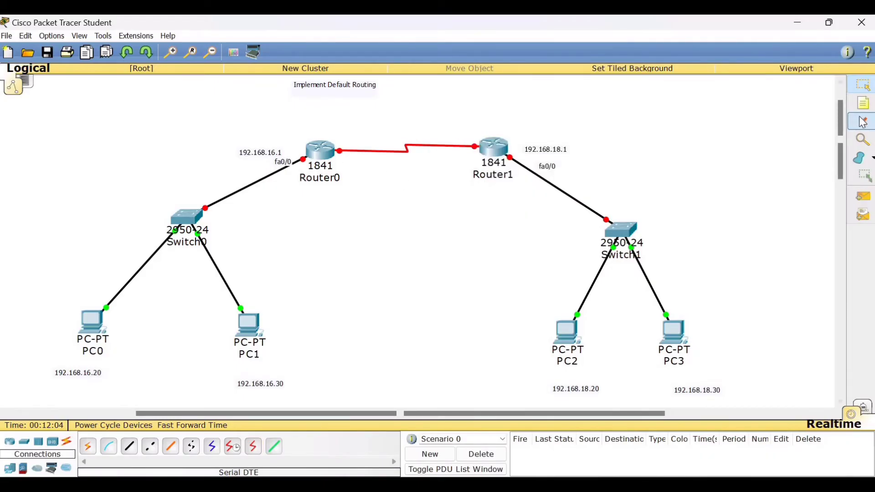
- Set Router0's Serial0/0/0 interface to IP address 10.0.0.1 with mask 255.0.0.0, and turn the port on
click(327, 152)
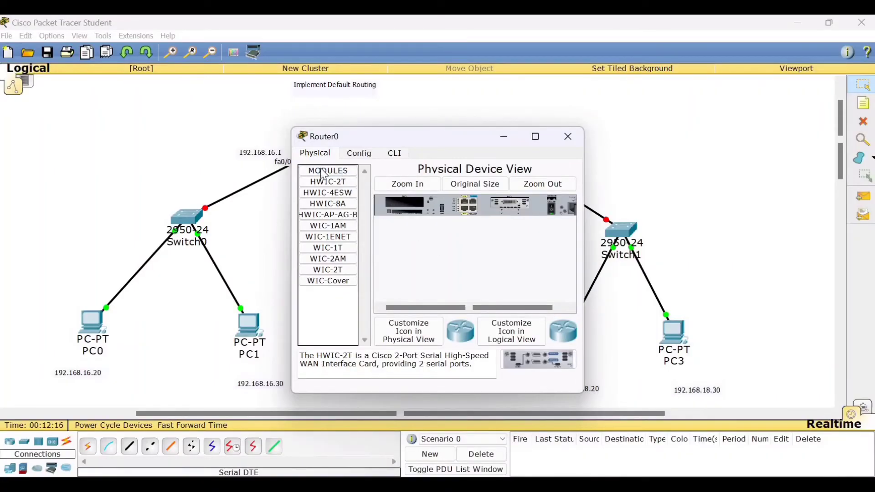
click(359, 153)
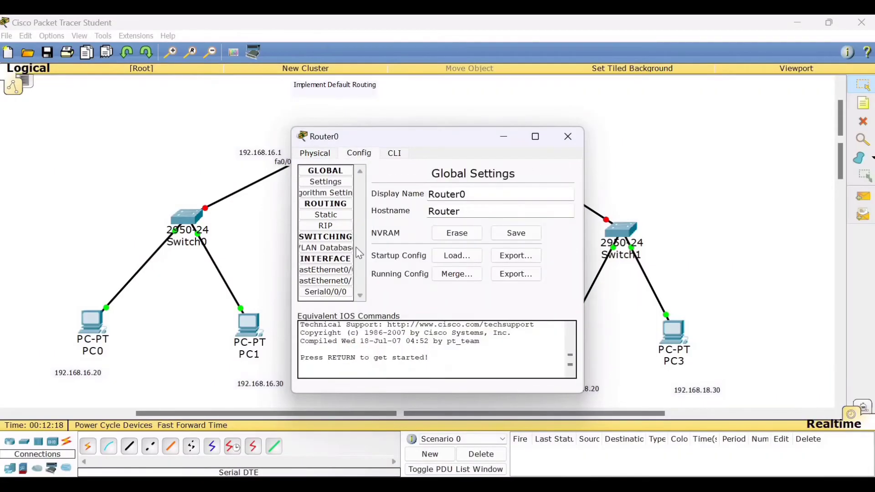
click(344, 290)
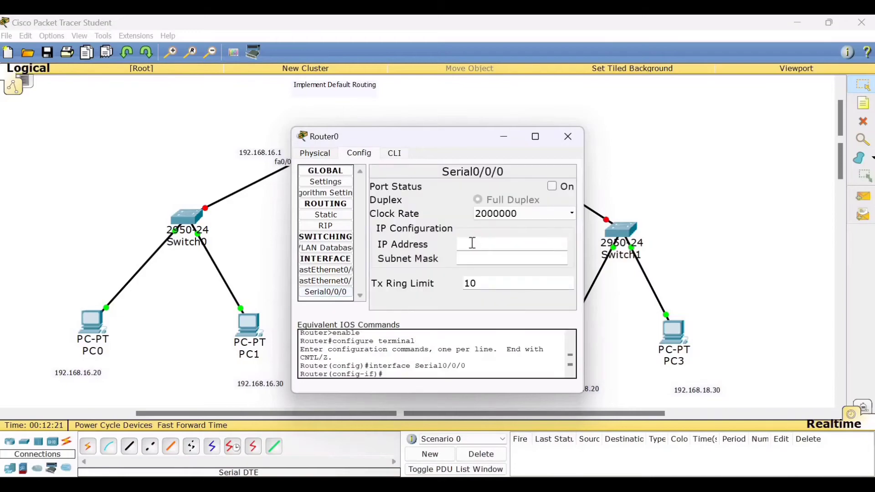
click(458, 242)
text(10.0.0.1)
click(465, 259)
click(552, 186)
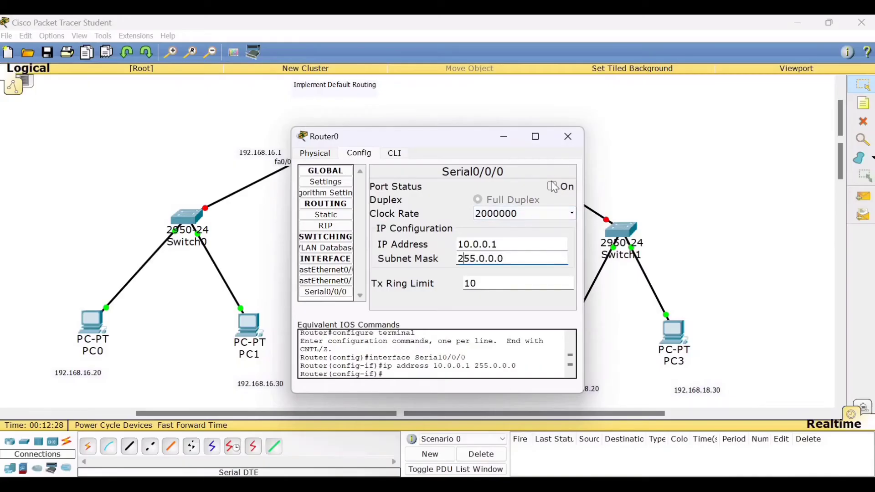
click(570, 138)
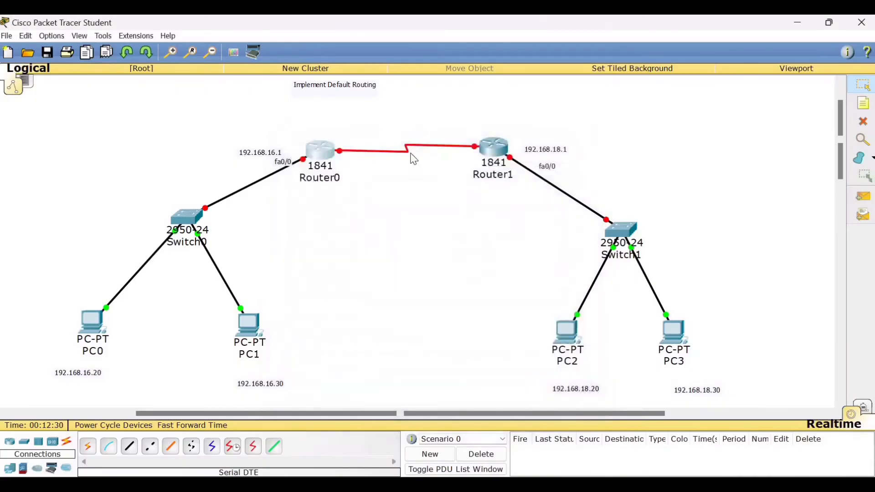
- Set Router1's Serial0/0/0 interface to IP address 10.0.0.2 with mask 255.0.0.0, and turn the port on
click(494, 152)
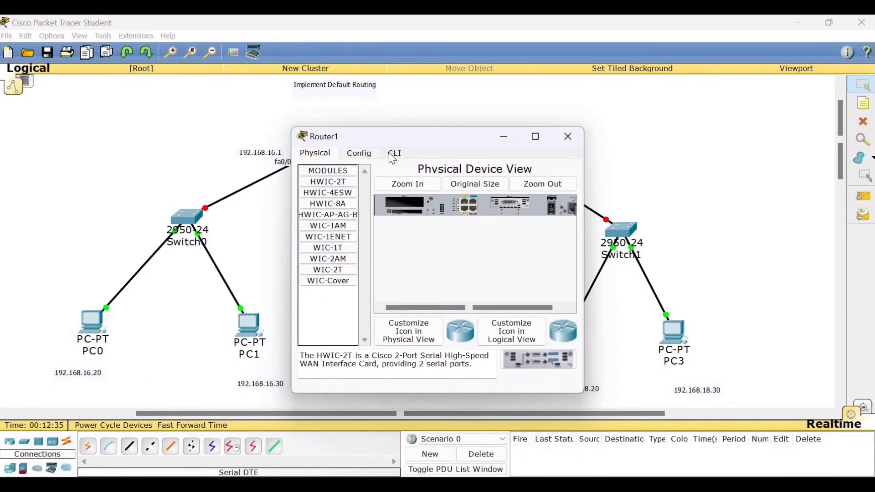
click(360, 153)
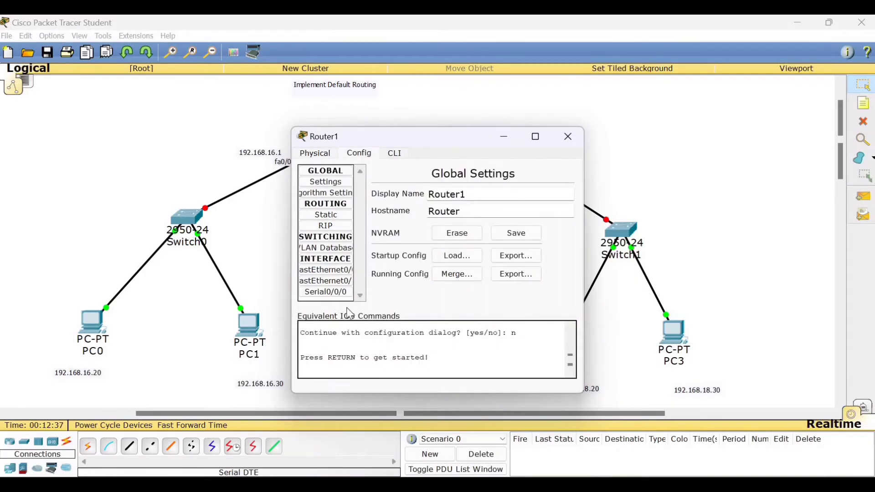
click(325, 293)
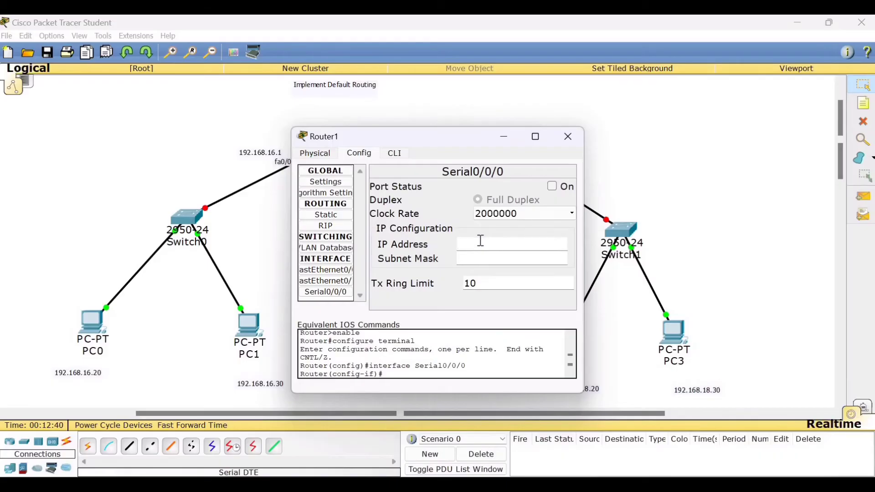
click(480, 241)
text(10.0.0.2)
click(482, 259)
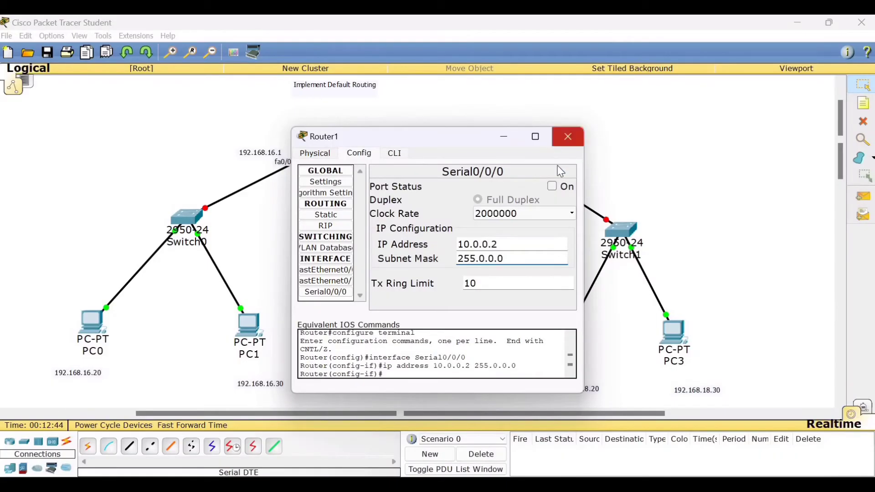
click(557, 186)
click(568, 137)
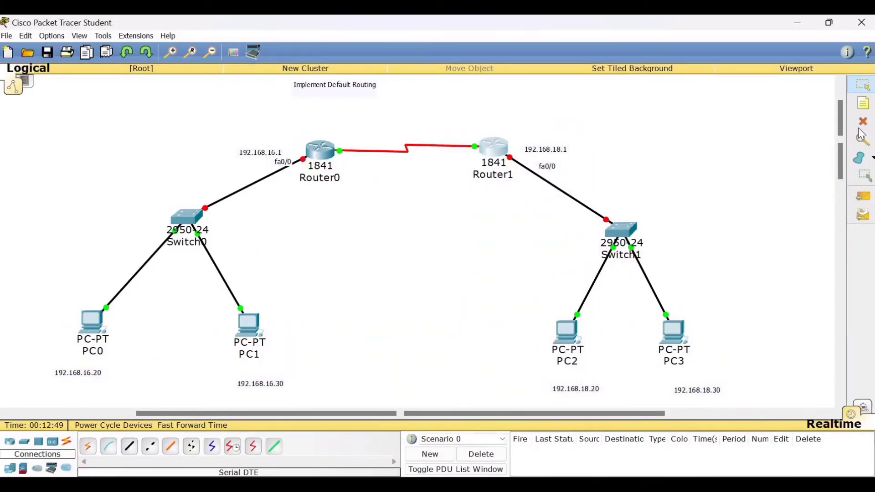
- Label the serial link's ends with notes reading 10.0.0.1 beside Router0 and 10.0.0.2 beside Router1
click(863, 104)
click(343, 172)
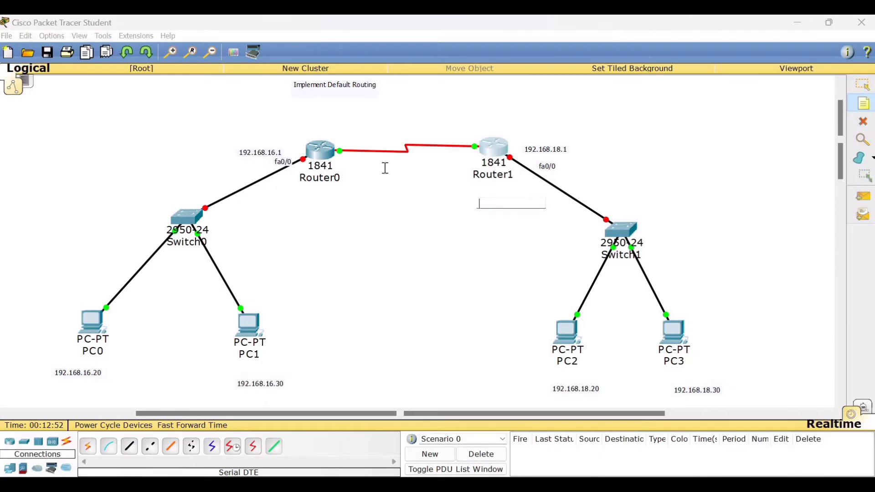
text(10.0.0.1)
click(357, 201)
click(463, 155)
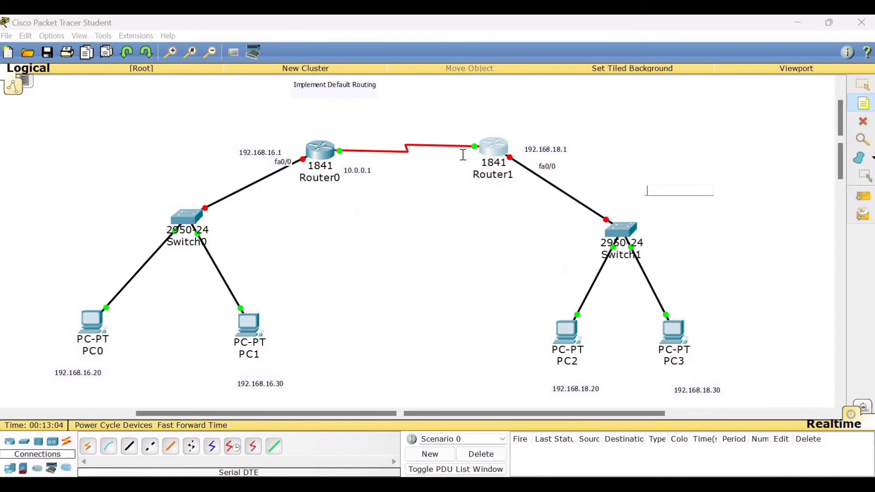
click(463, 155)
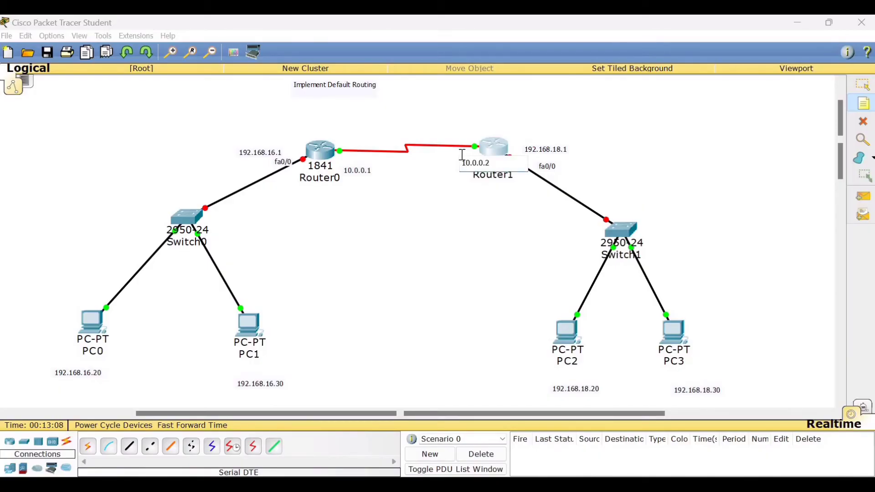
- Move the 10.0.0.2 and 10.0.0.1 notes clear of the router names, close beneath their ends of the serial link
click(453, 209)
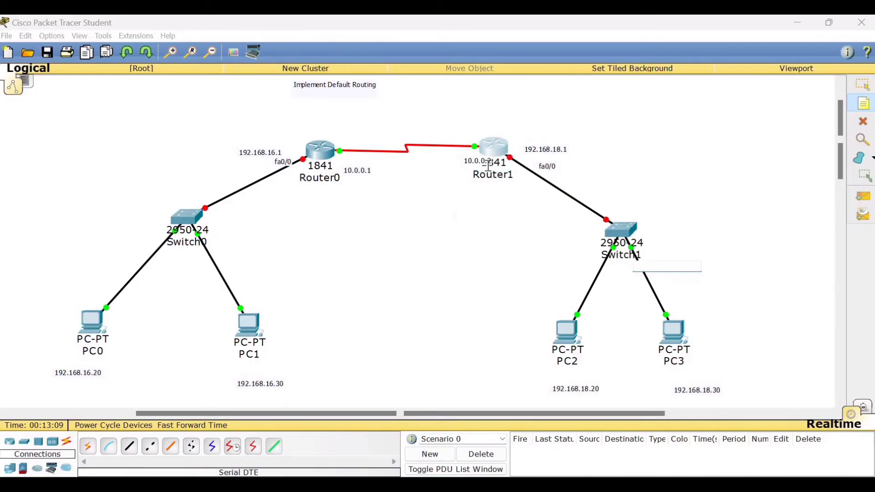
click(866, 87)
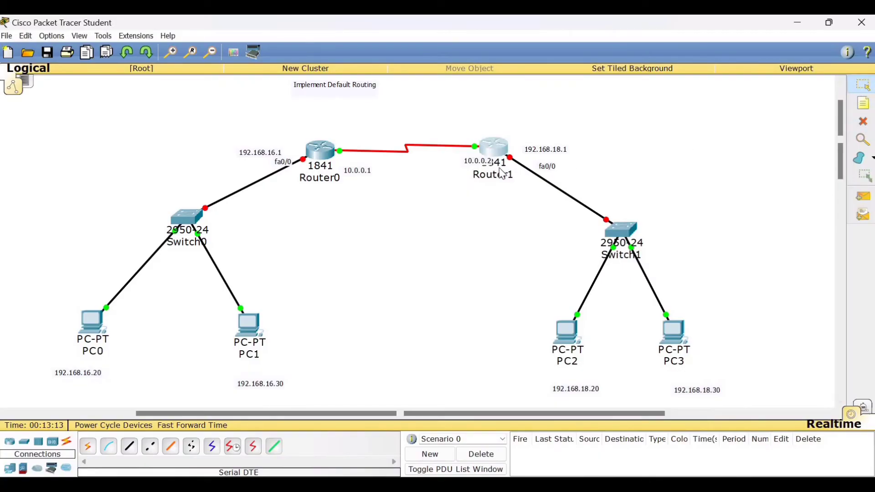
drag(477, 162, 462, 155)
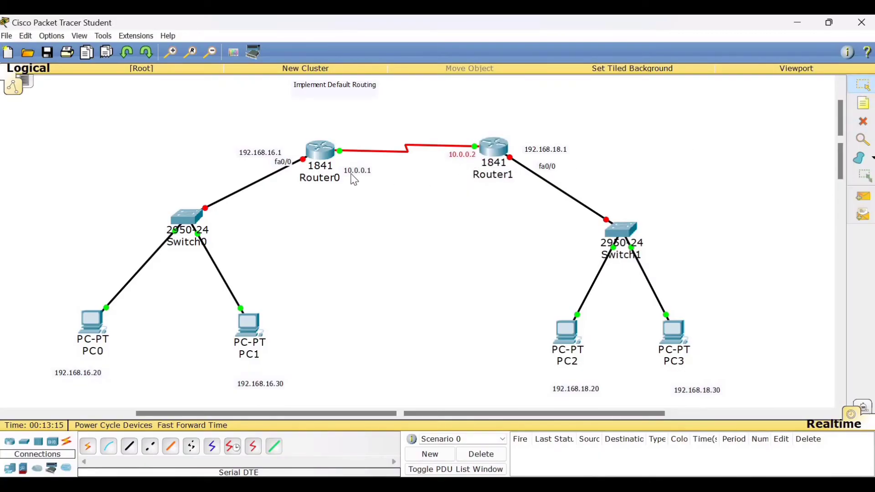
drag(353, 176, 347, 163)
- Set Router0's FastEthernet0/0 interface to IP address 192.168.16.1 with mask 255.255.255.0, and turn the port on
click(318, 155)
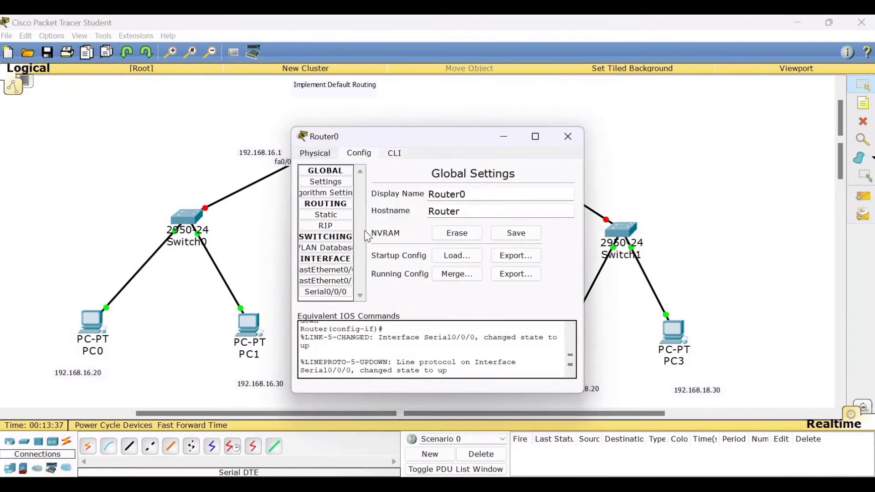
click(332, 269)
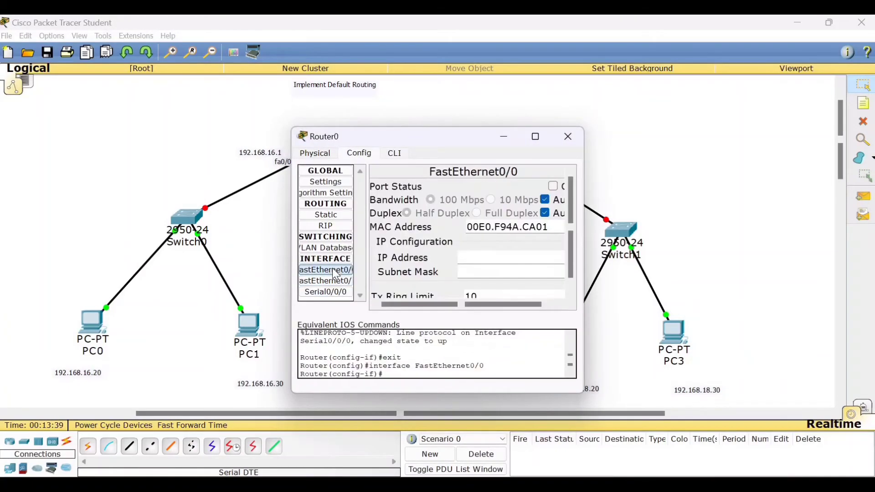
drag(423, 139, 538, 101)
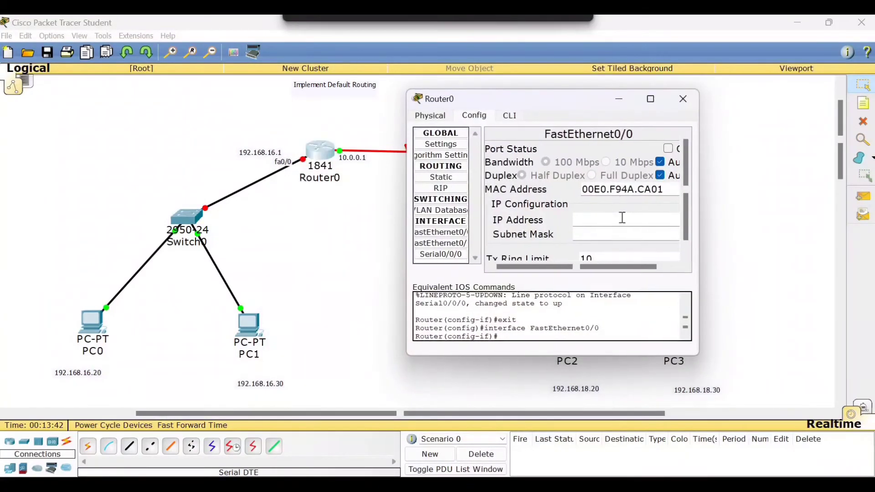
click(595, 222)
text(192)
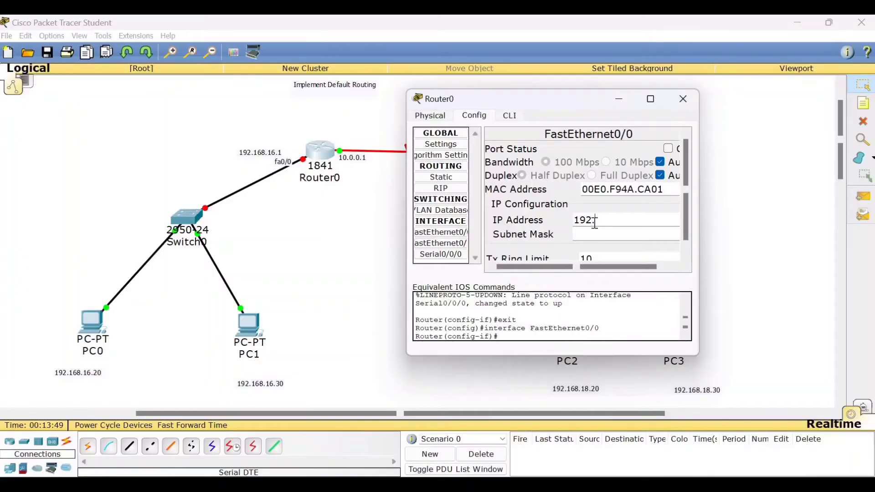
text(.168.16.1)
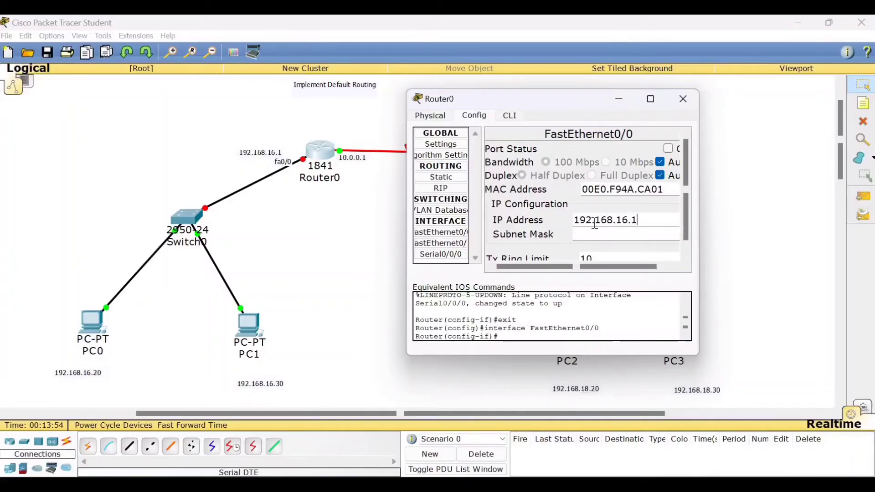
click(595, 234)
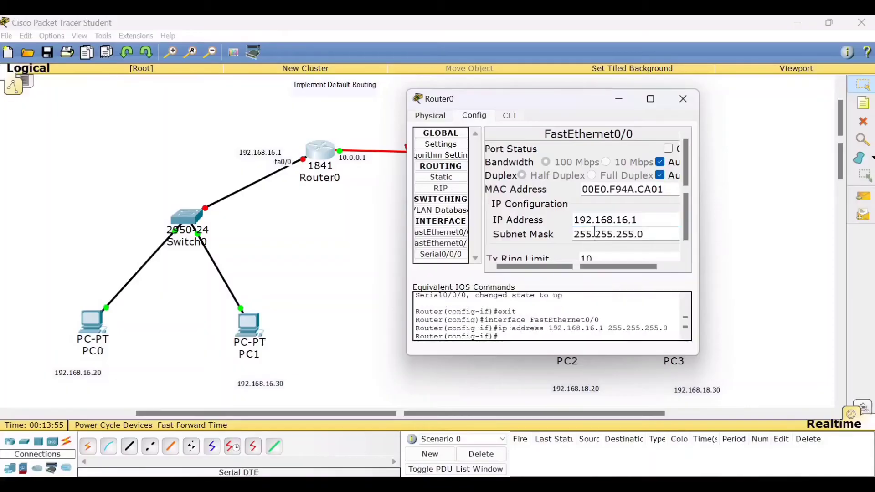
click(668, 149)
click(684, 99)
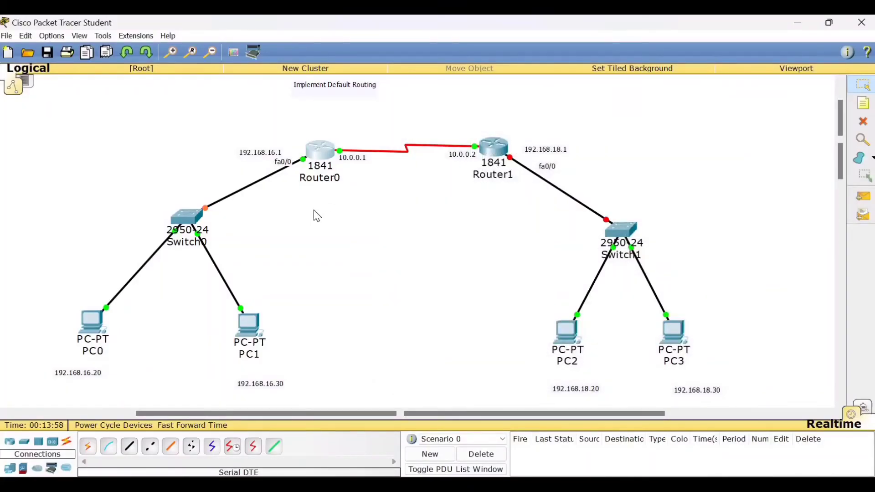
- Set Router1's FastEthernet0/0 interface to IP address 192.168.18.1 with mask 255.255.255.0, and turn the port on
click(505, 155)
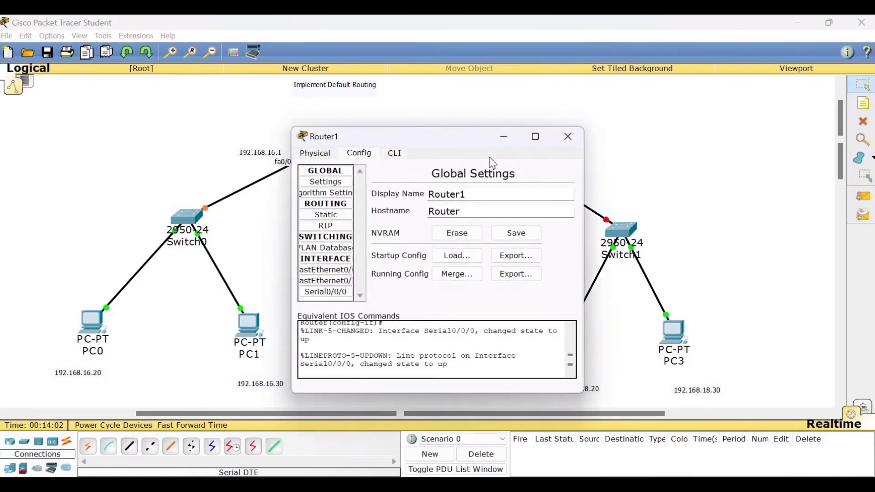
click(329, 269)
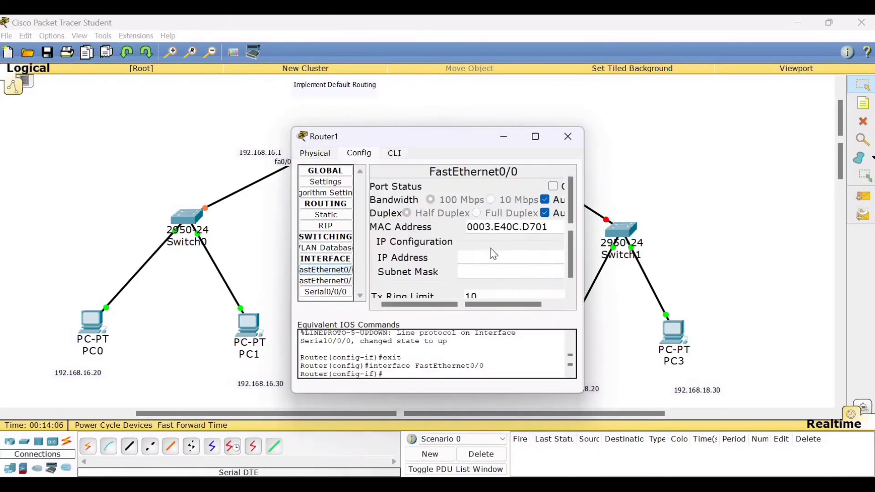
drag(466, 138, 422, 138)
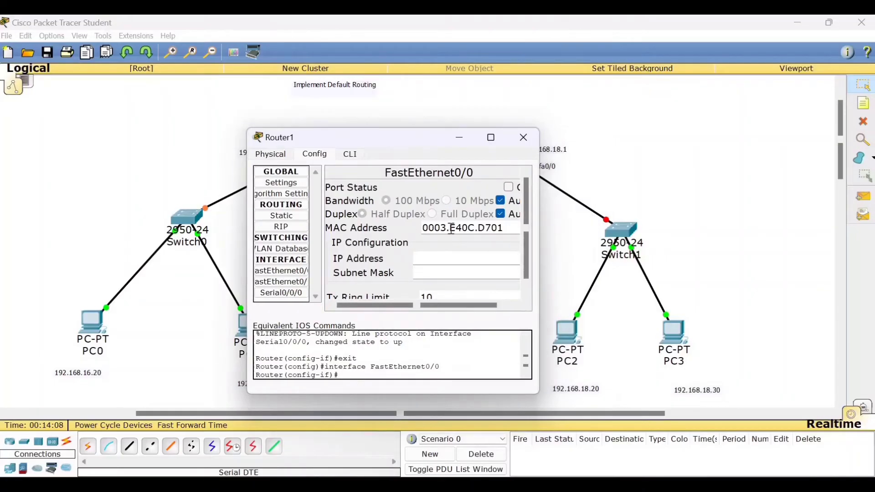
click(419, 259)
text(192.168.18.1)
click(448, 275)
click(509, 186)
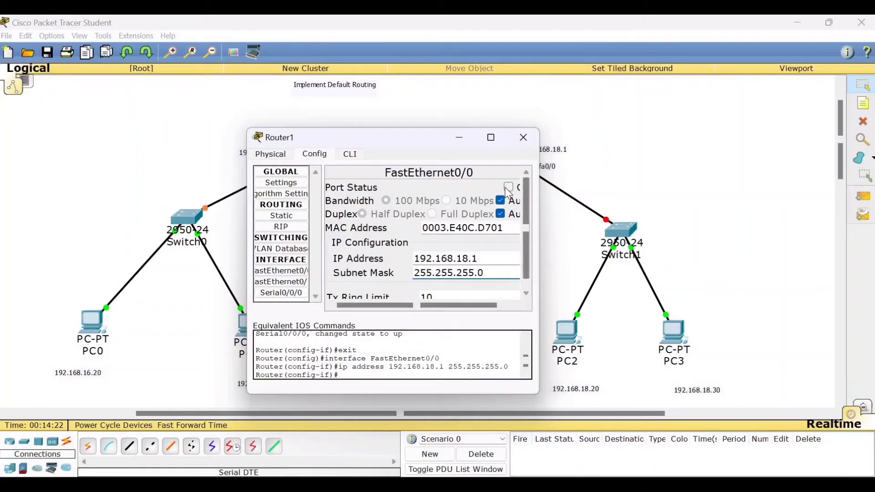
click(525, 139)
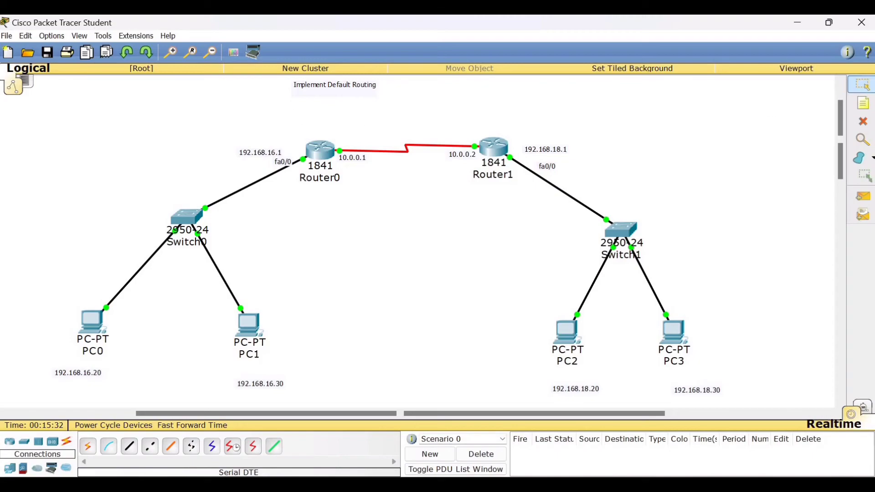
- Add network address notes reading 192.168.18.0 above Router1 and 192.168.16.0 above Router0
click(865, 107)
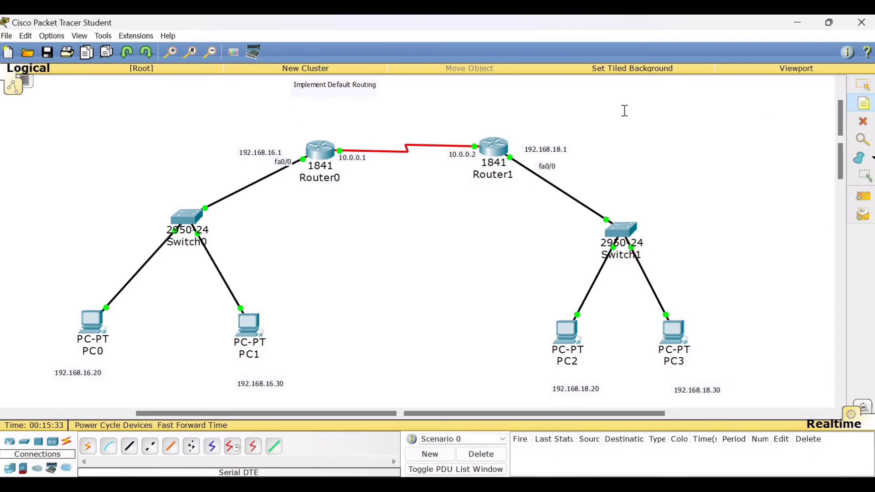
click(487, 110)
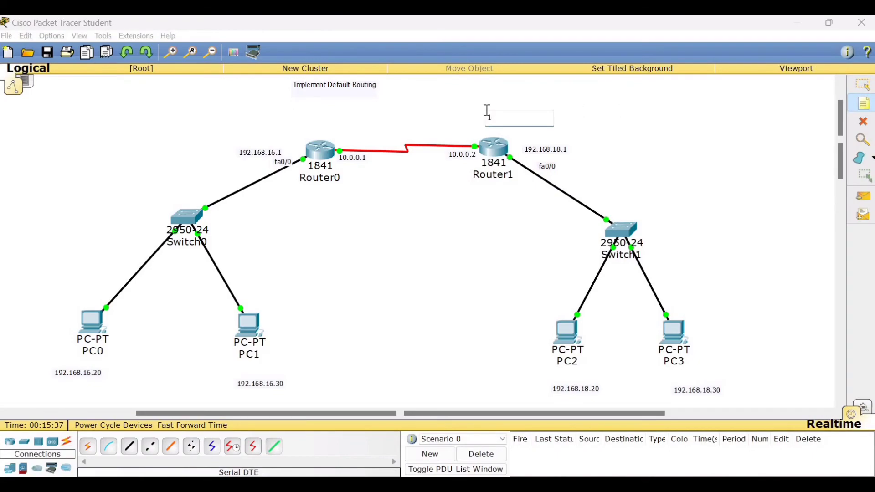
text(192.168.18.0)
click(391, 143)
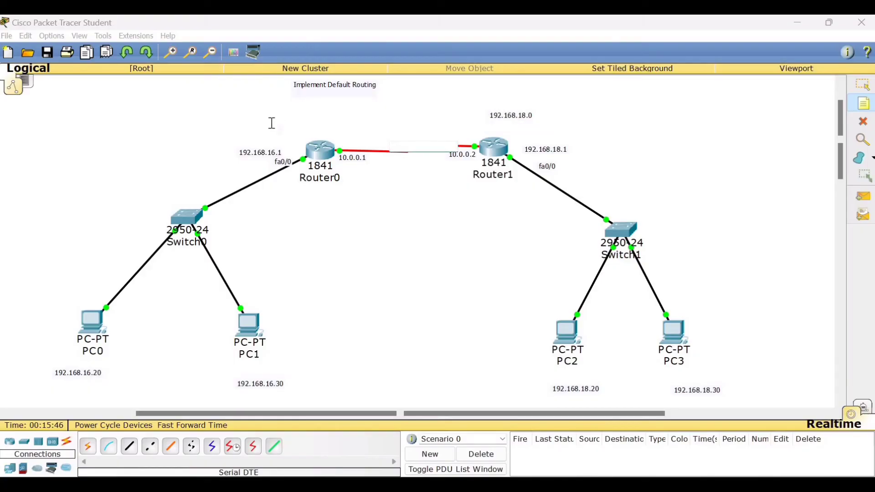
click(272, 123)
text(192.16)
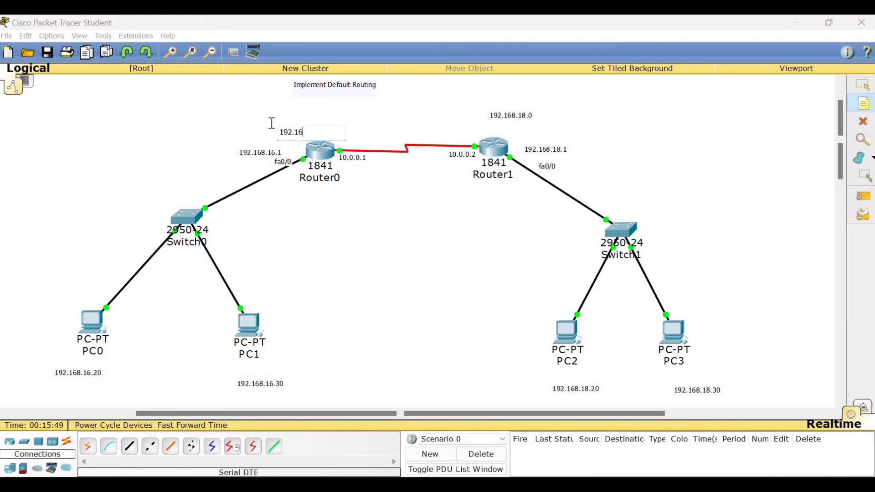
text(8.16.0)
click(314, 133)
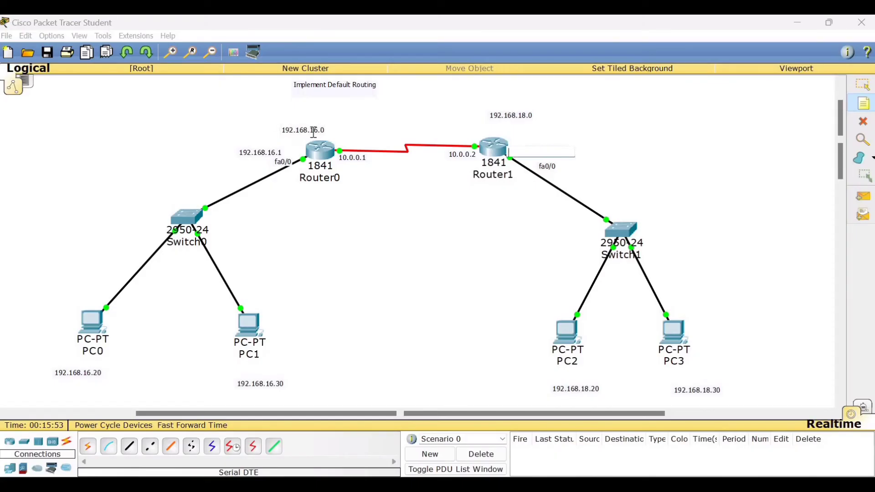
key(Escape)
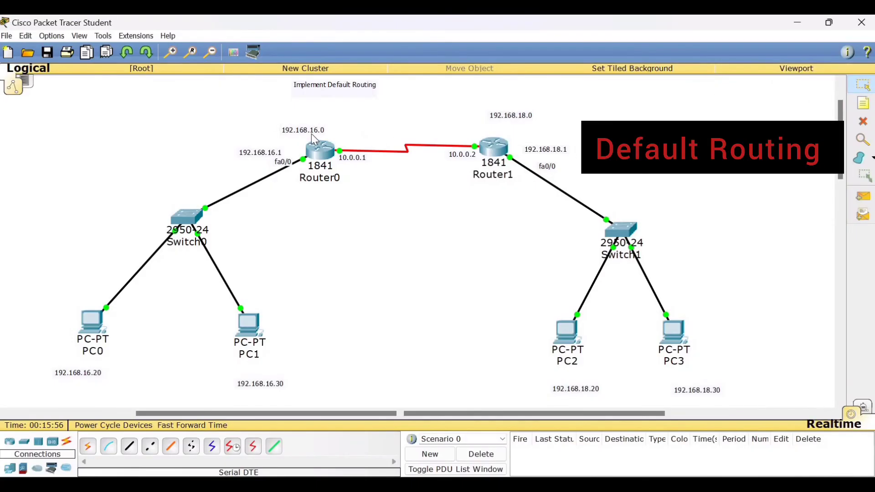
- Move the 192.168.16.0 and 192.168.18.0 notes outward, above the 192.168.16.1 and 192.168.18.1 notes
drag(313, 139, 310, 122)
drag(514, 117, 540, 112)
drag(307, 115, 274, 122)
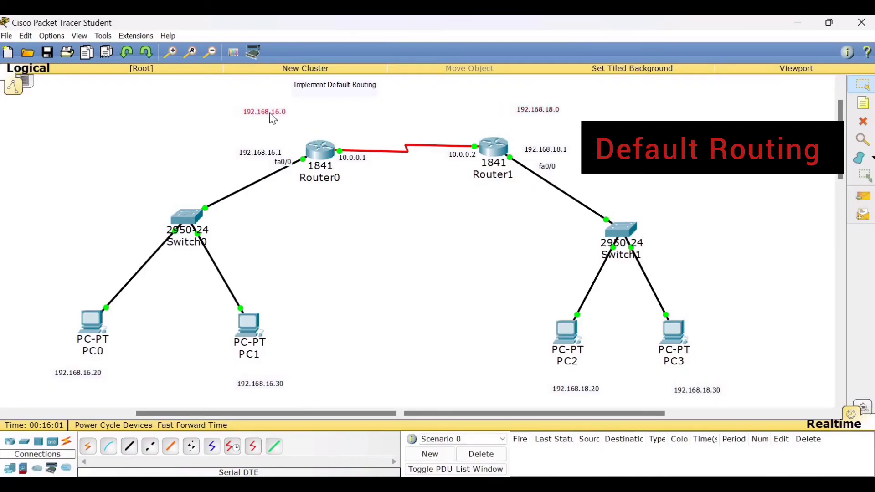
drag(527, 116, 539, 115)
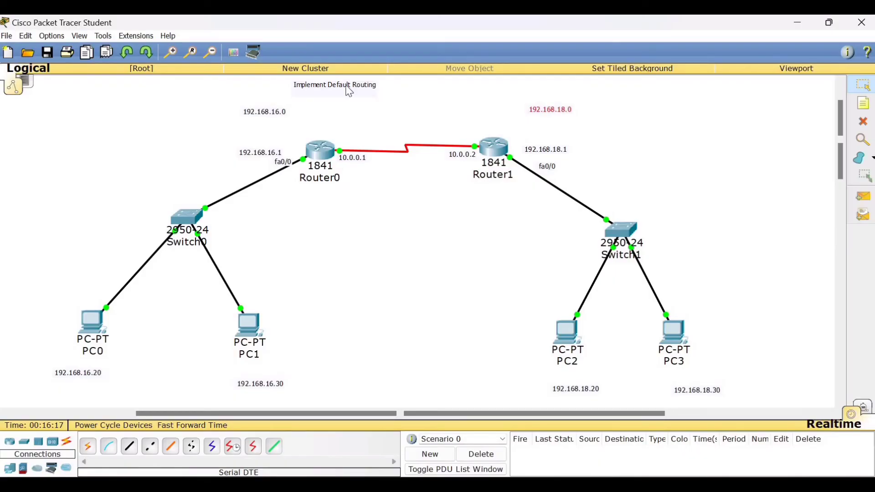
- In Router0's command line, leave interface configuration and add the default route with ip route 0.0.0.0 0.0.0.0 10.0.0.2
click(328, 158)
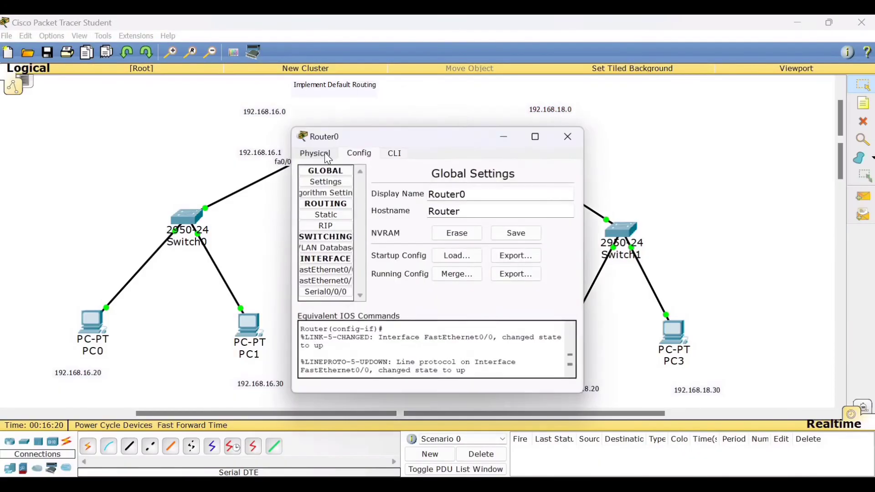
click(394, 153)
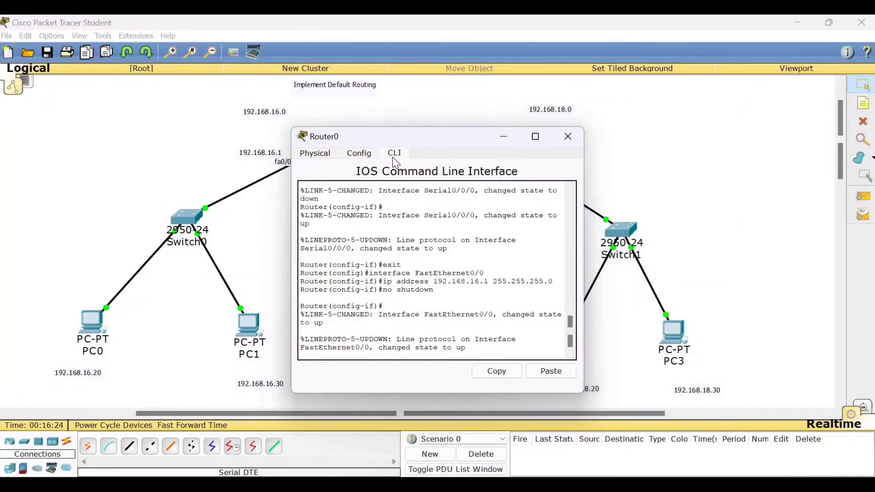
key(Return)
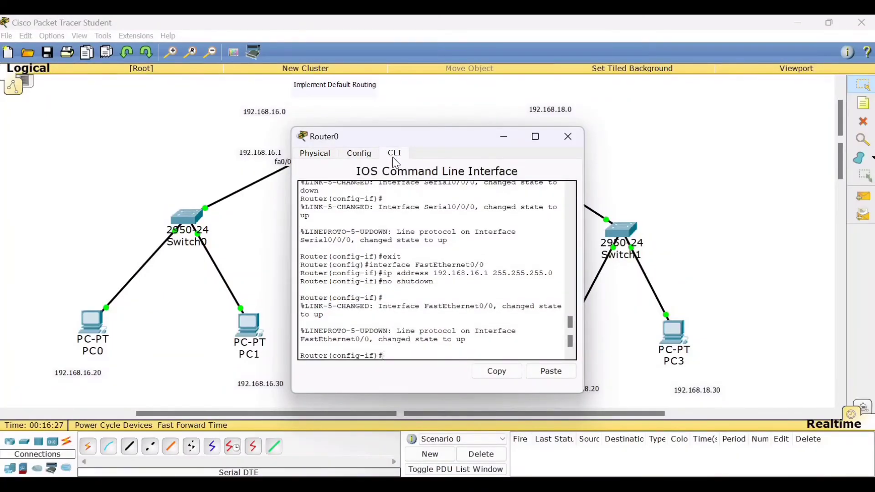
text(exit)
key(Return)
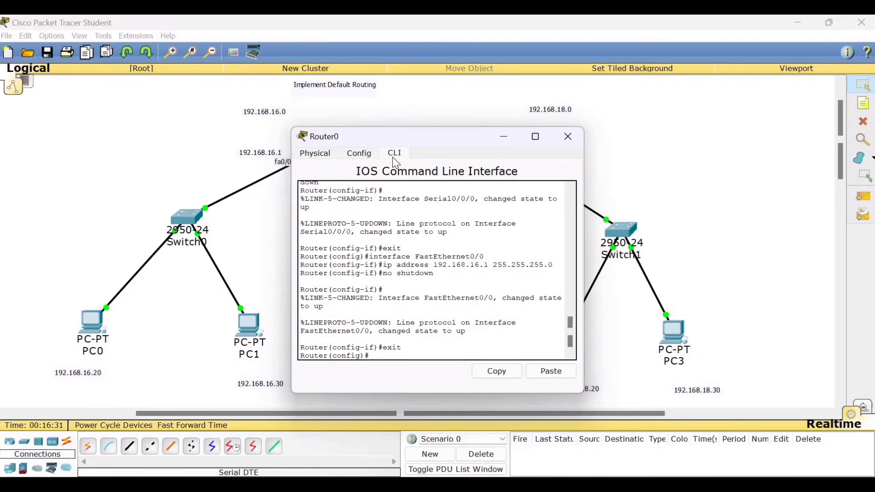
text(ip route 0.0.0.0 0.0.0.0 10.0.0.2)
key(Return)
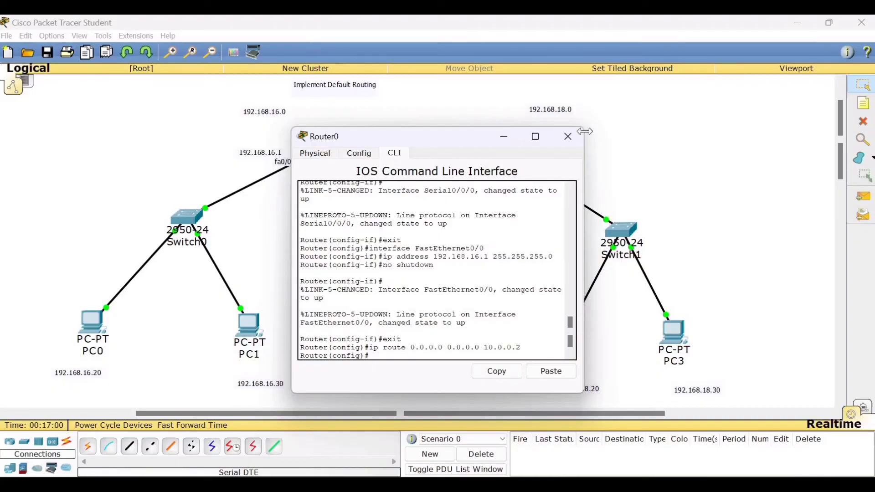
click(569, 137)
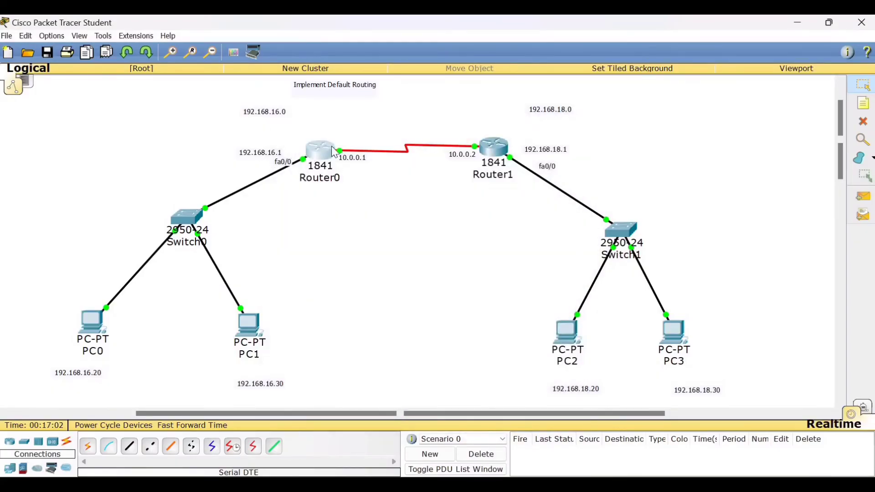
- In Router1's command line, leave interface configuration and add the default route with ip route 0.0.0.0 0.0.0.0 10.0.0.1
click(495, 159)
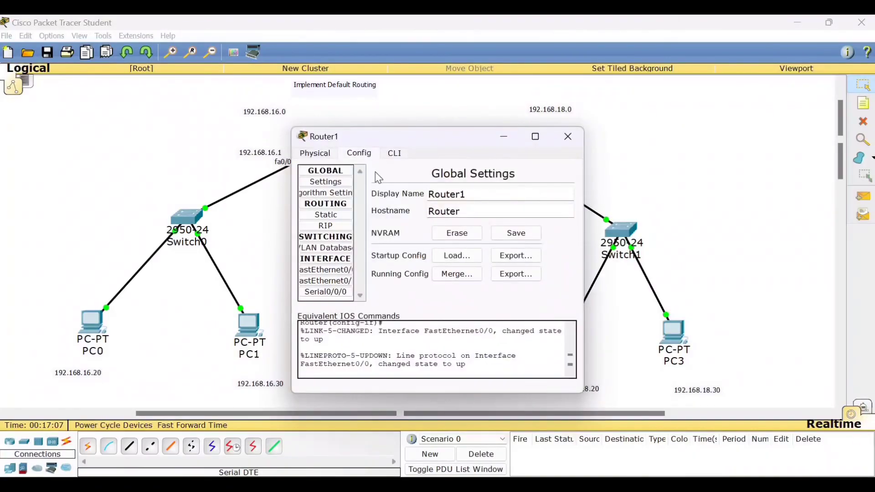
click(393, 153)
key(Return)
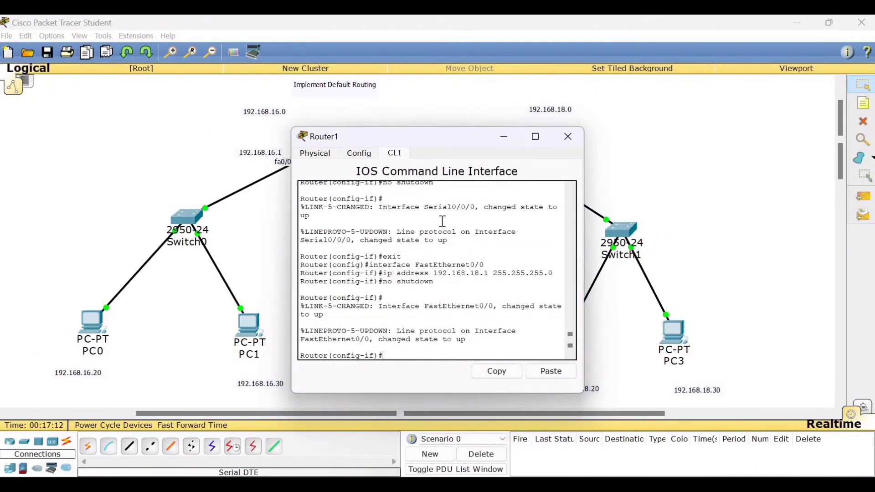
text(exit)
key(Return)
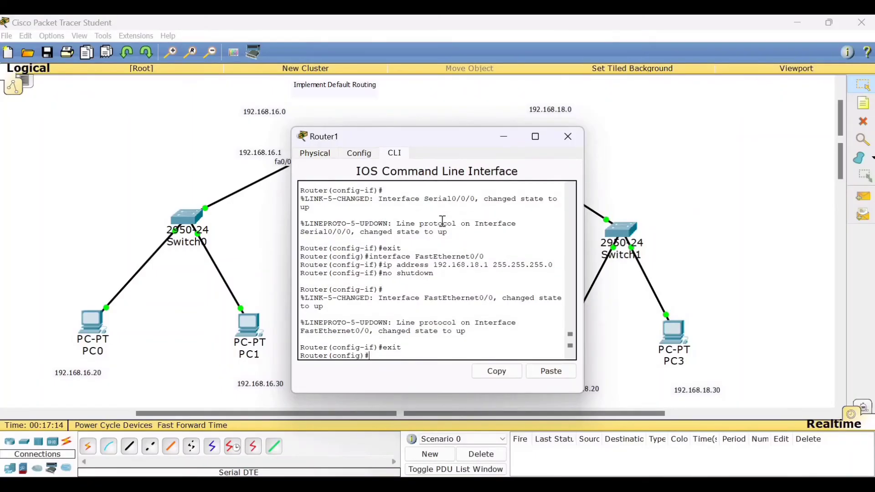
text(ip route 0.0.0.0 0.0.0.0 )
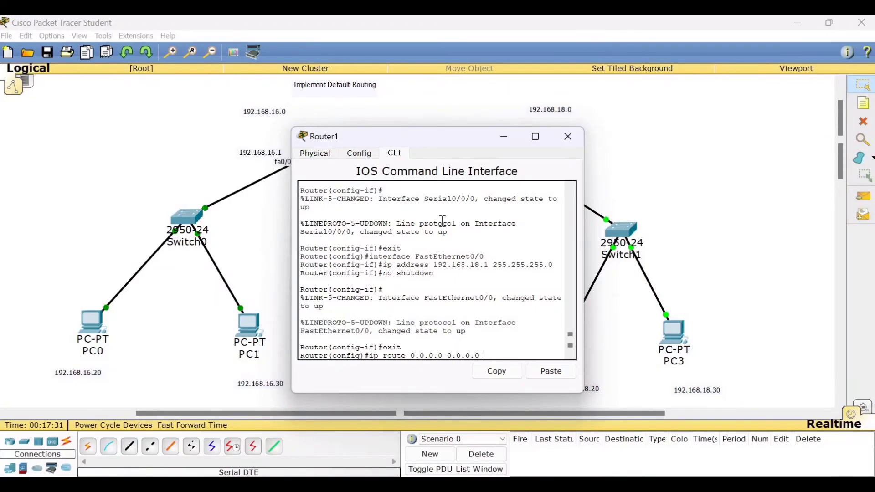
text(10.0.0.)
key(Return)
key(Return)
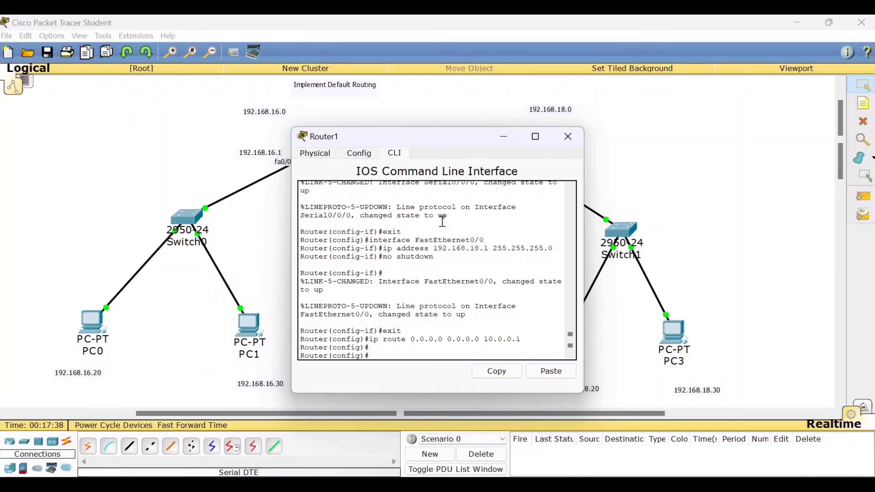
click(569, 138)
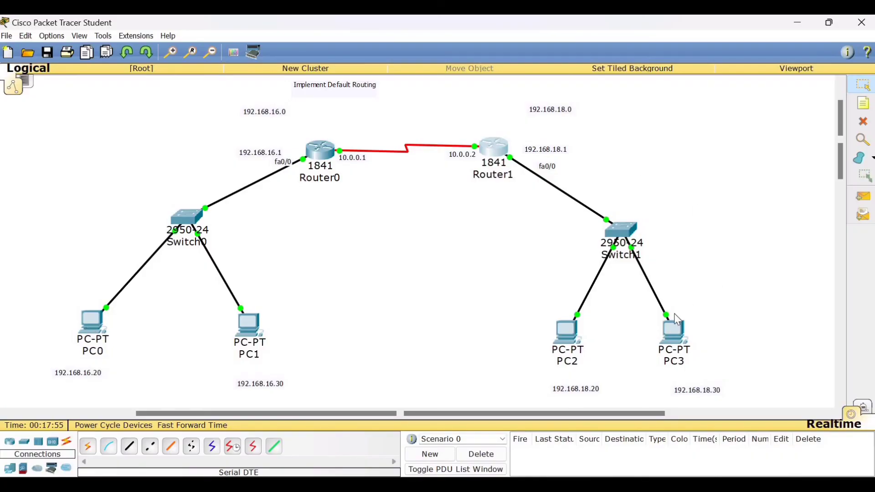
- Test connectivity from PC0 to PC2 by running ping 192.168.18.20 in PC0's Command Prompt, and close PC0's window
click(98, 332)
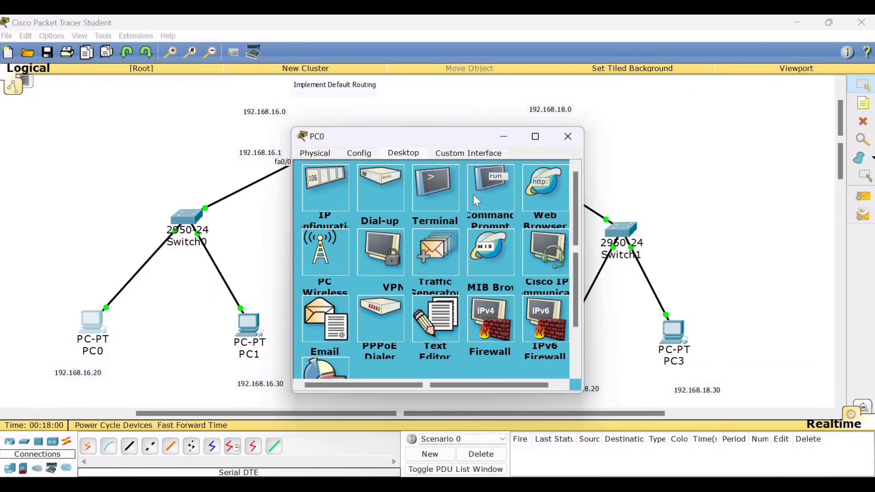
click(479, 199)
drag(345, 137, 208, 125)
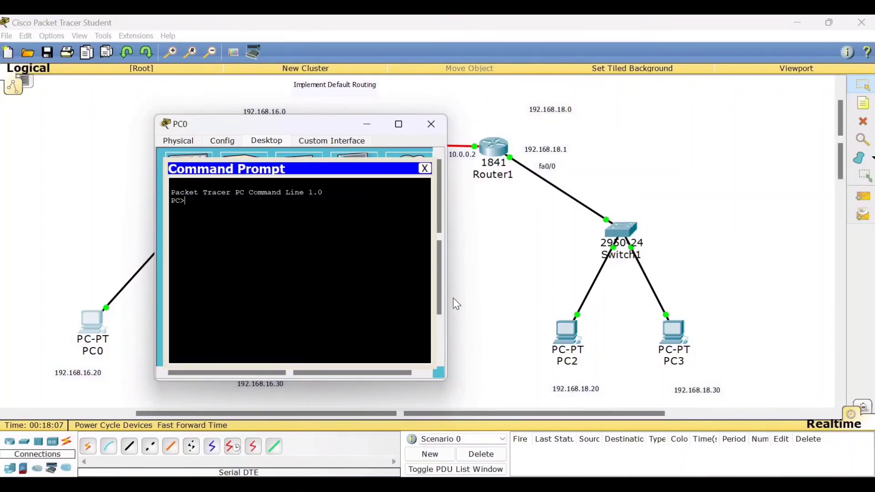
text(ping 192.168.18.20)
key(Return)
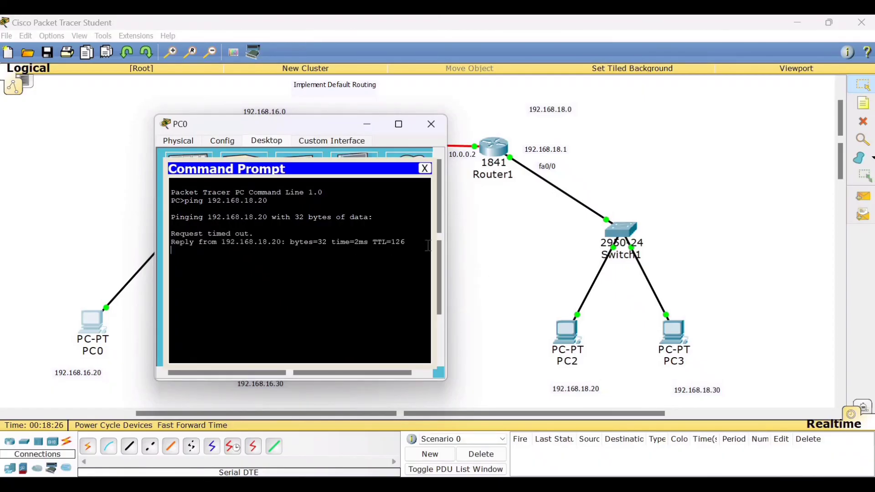
click(426, 169)
click(431, 124)
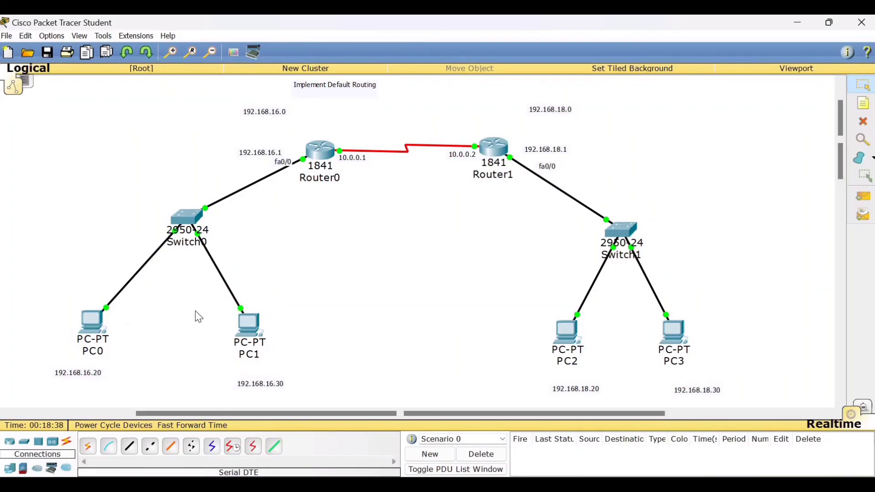
- Test connectivity from PC3 to PC1 by running ping 192.168.16.30 in PC3's Command Prompt, and close PC3's window
click(677, 338)
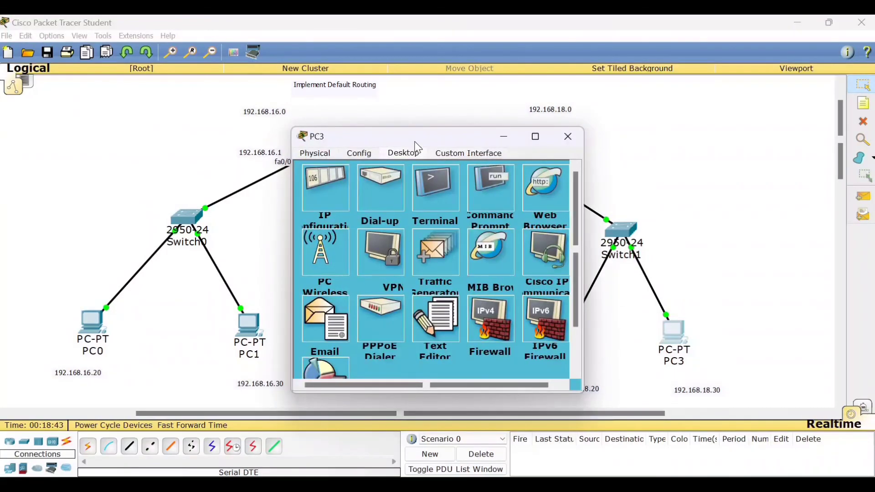
drag(480, 134, 675, 106)
click(673, 164)
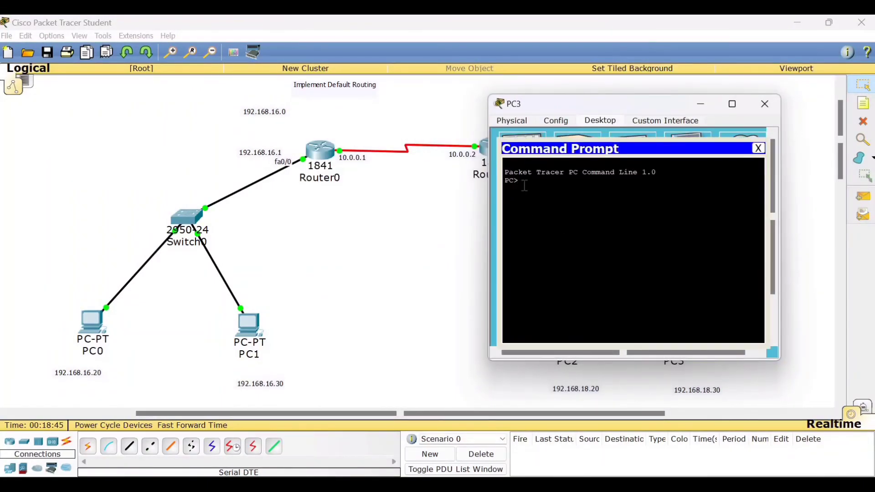
text(ping 192.168.16.30)
key(Return)
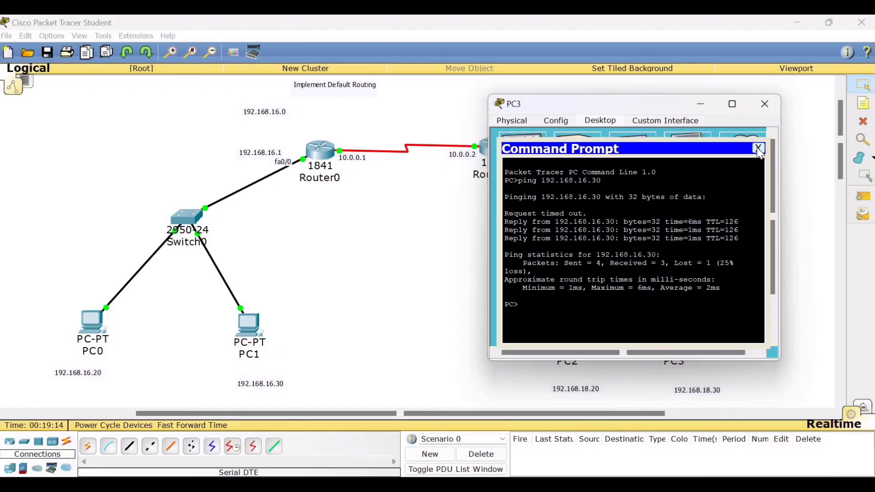
click(759, 149)
click(765, 104)
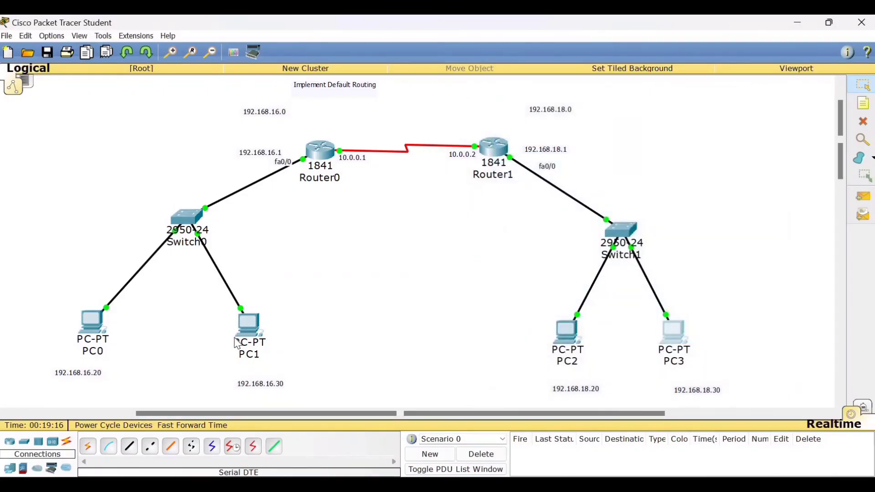